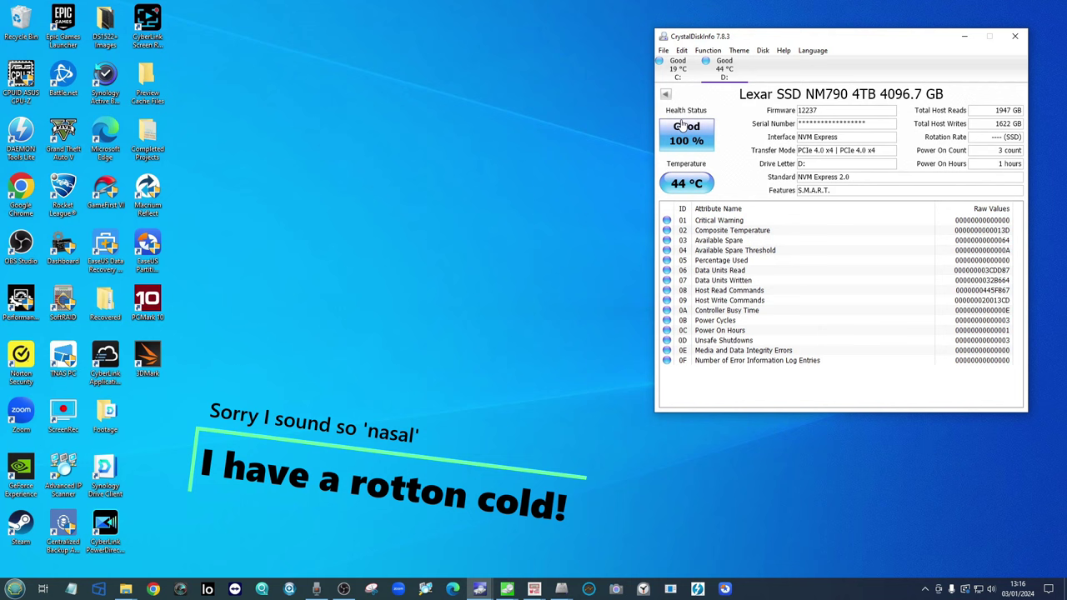
# - Position the CrystalDiskInfo window and open the Lexar NM790 (D:) temperature history graph
pyautogui.moveTo(761, 45); pyautogui.dragTo(729, 47)
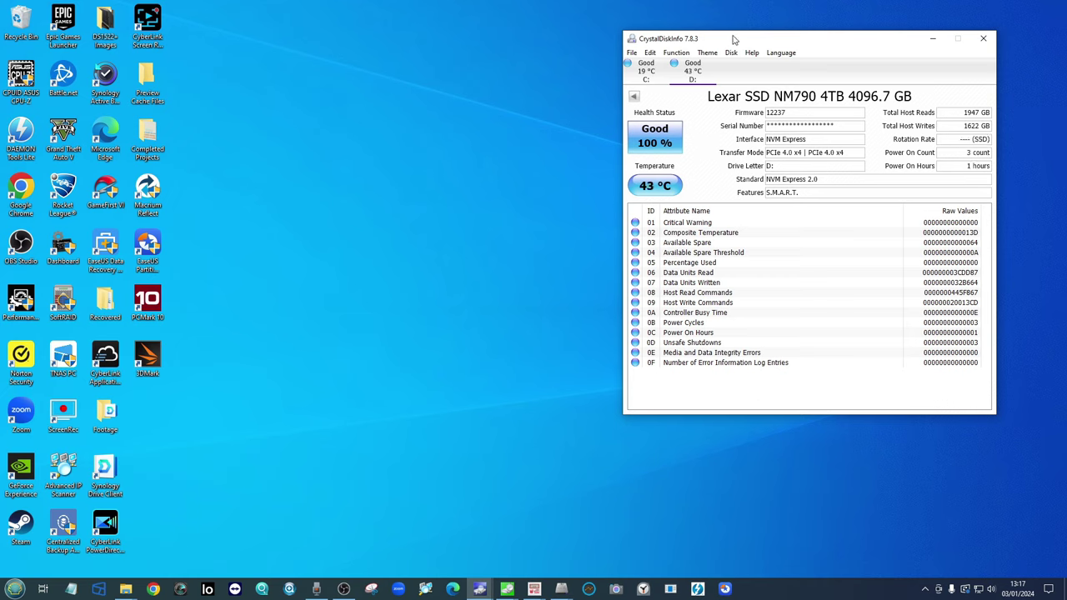
pyautogui.click(677, 53)
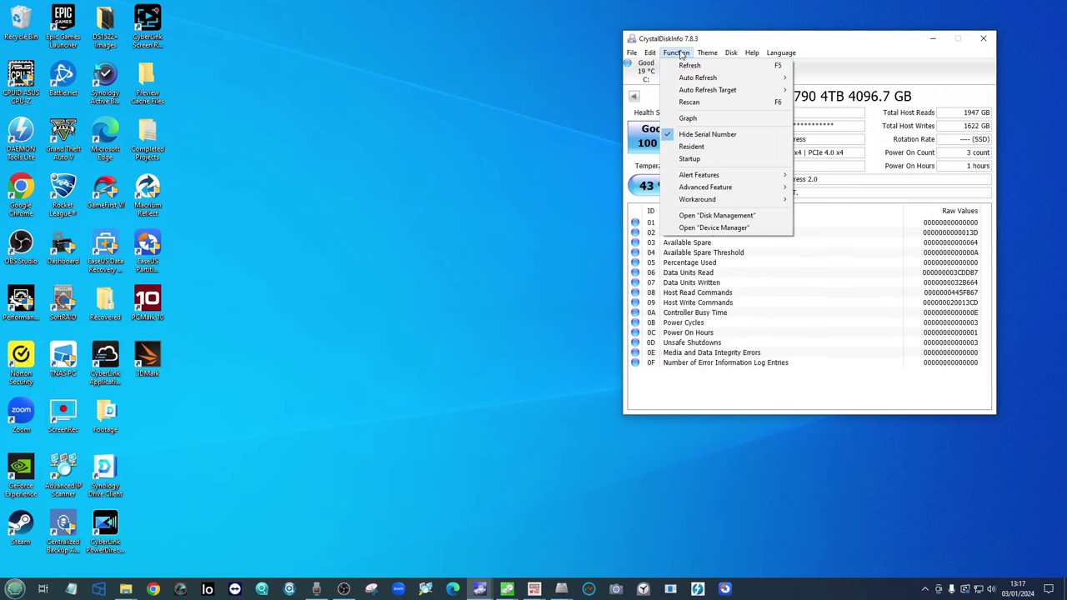
pyautogui.click(906, 53)
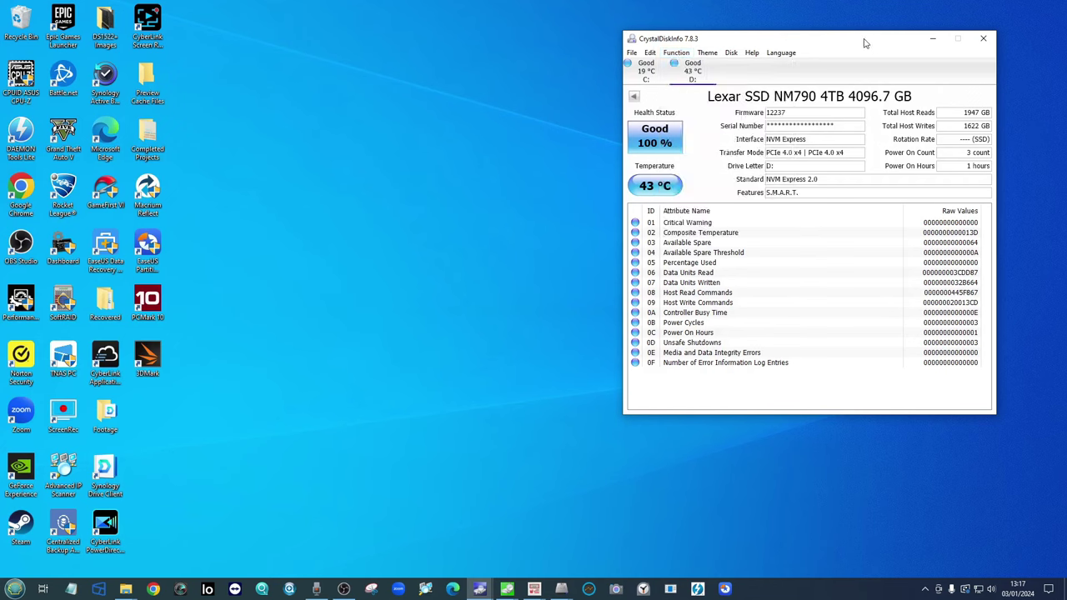
pyautogui.moveTo(865, 42); pyautogui.dragTo(877, 42)
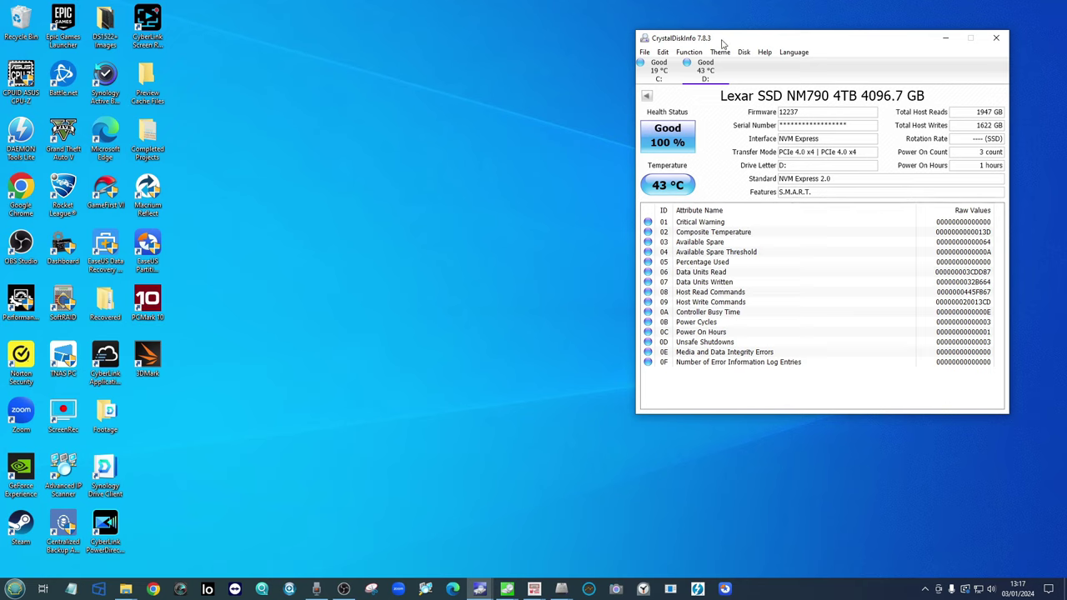
pyautogui.moveTo(724, 42); pyautogui.dragTo(737, 36)
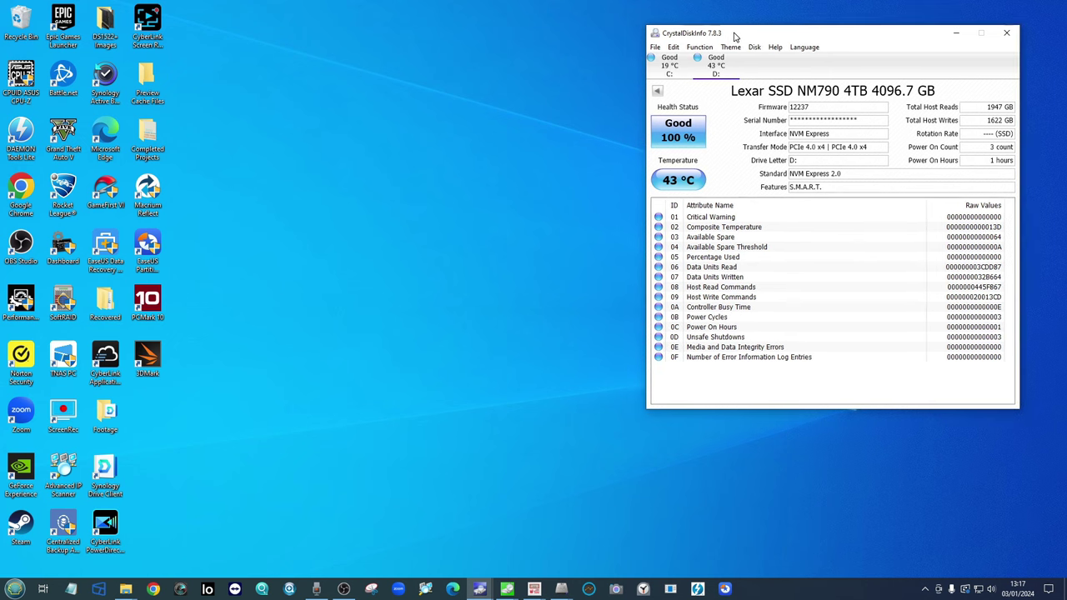
pyautogui.click(701, 50)
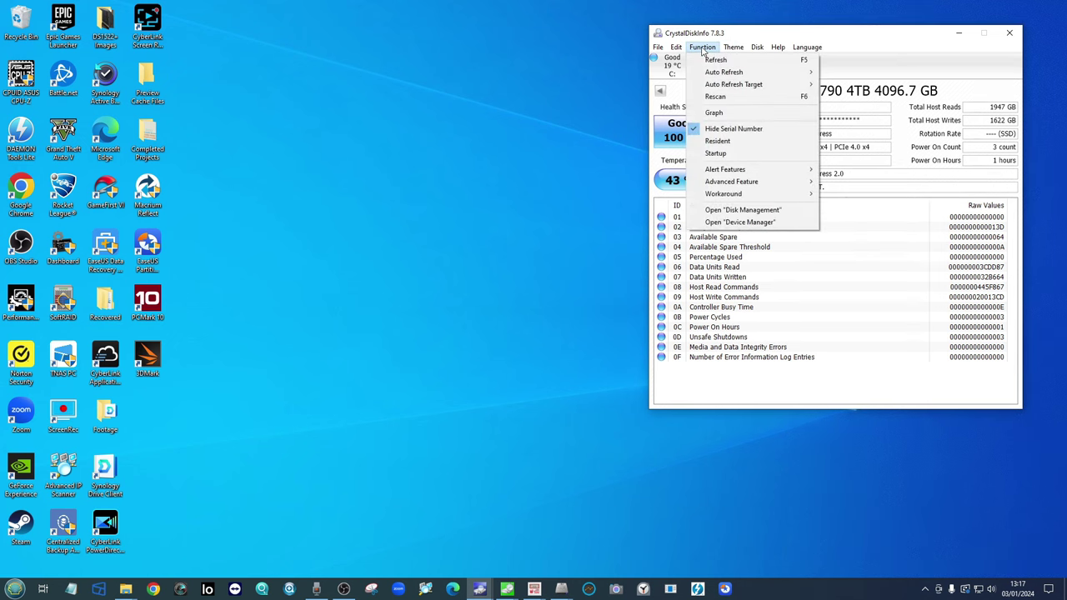
pyautogui.click(714, 114)
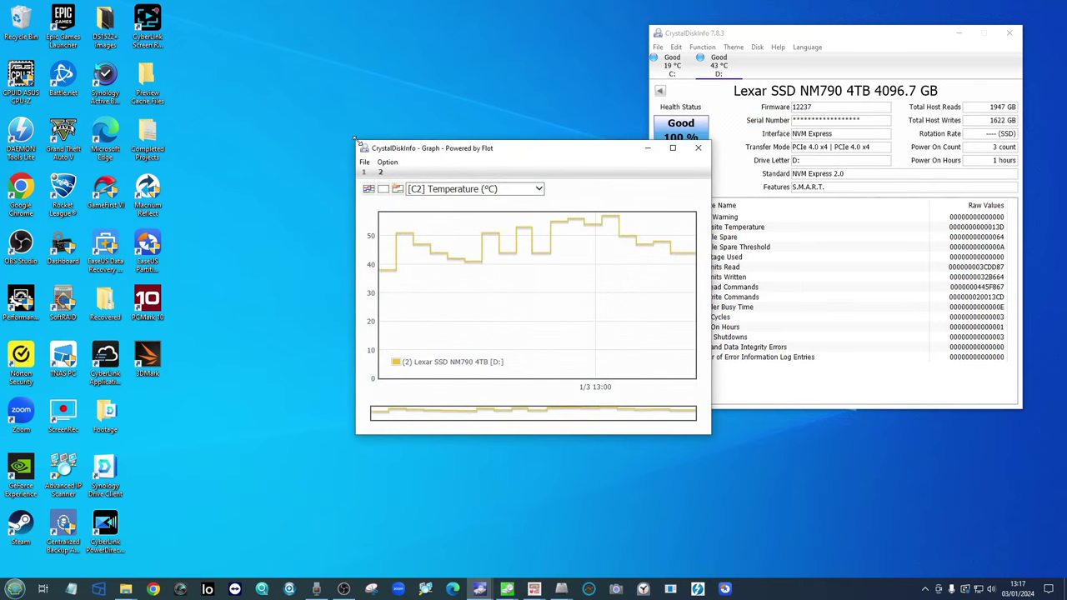
# - Enlarge the temperature graph, read its data points (peaking at 57 °C), then close it
pyautogui.moveTo(355, 140); pyautogui.dragTo(52, 11)
pyautogui.moveTo(121, 22); pyautogui.dragTo(258, 100)
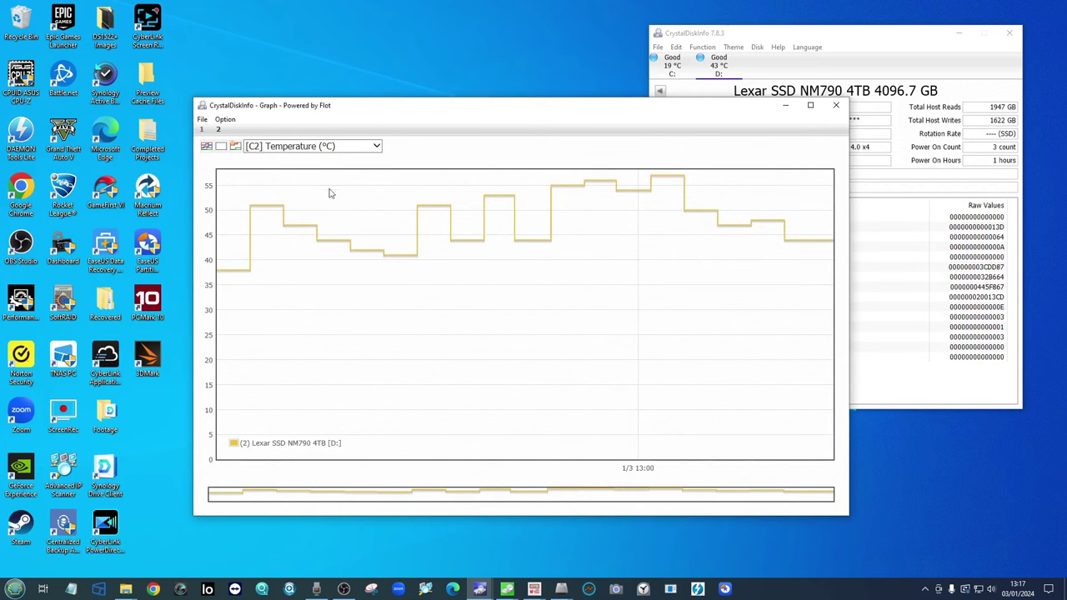
pyautogui.moveTo(653, 179)
pyautogui.moveTo(691, 178)
pyautogui.moveTo(250, 274)
pyautogui.click(785, 105)
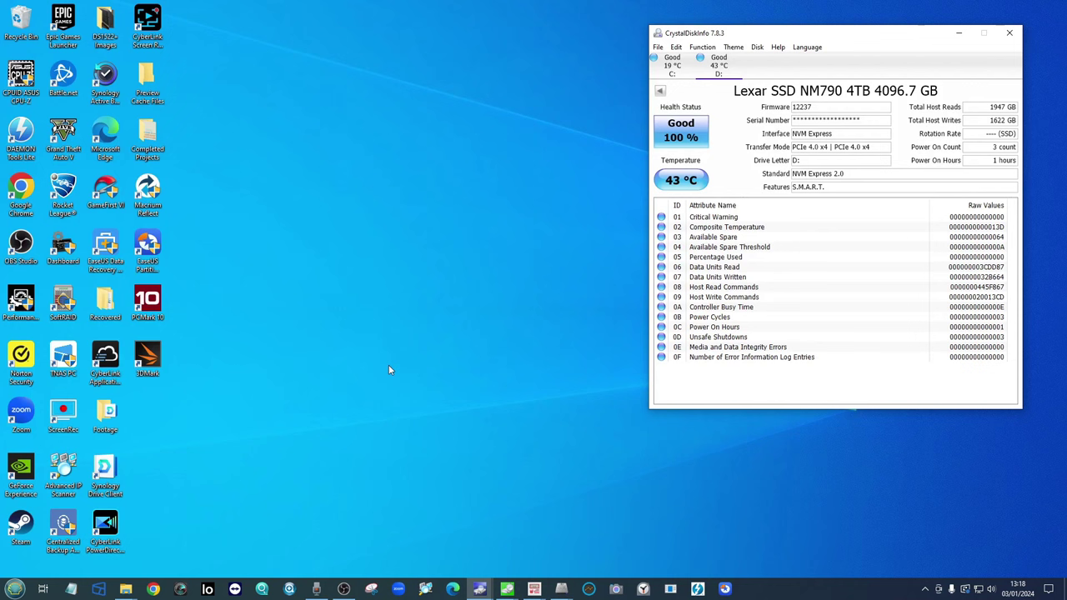
# - Restore the 1GiB, 4GiB, 16GiB and 64GiB CrystalDiskMark result windows from the taskbar
pyautogui.click(508, 589)
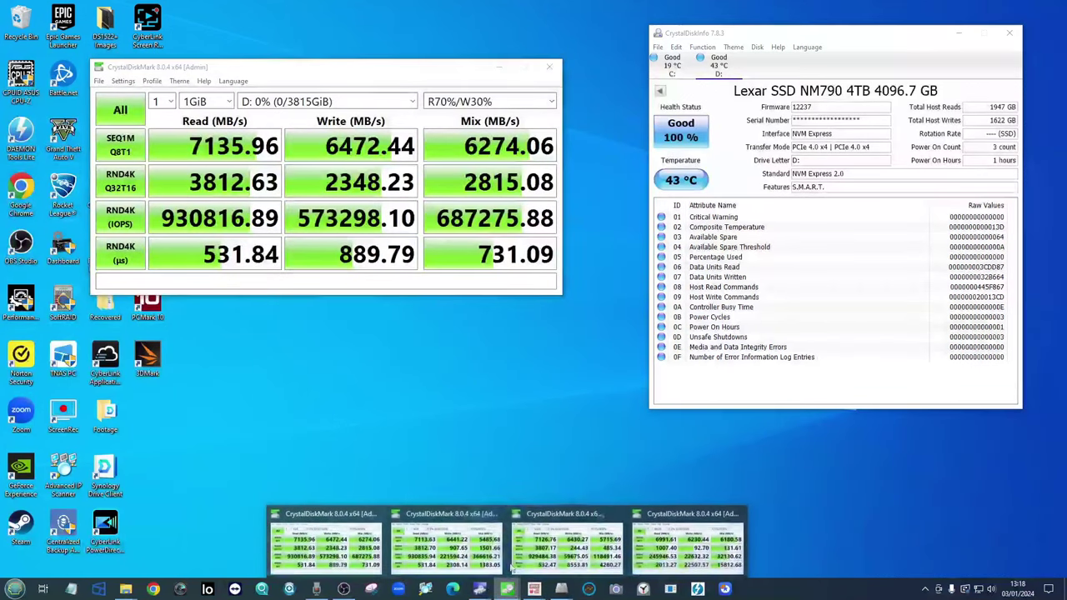
pyautogui.click(501, 564)
pyautogui.click(513, 560)
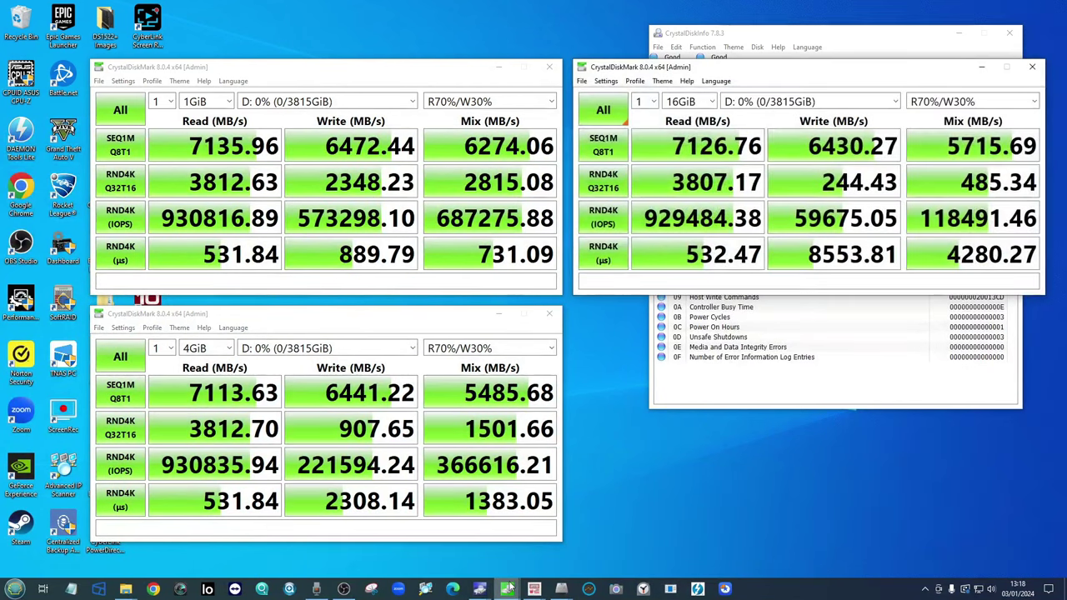
pyautogui.moveTo(510, 589)
pyautogui.click(665, 548)
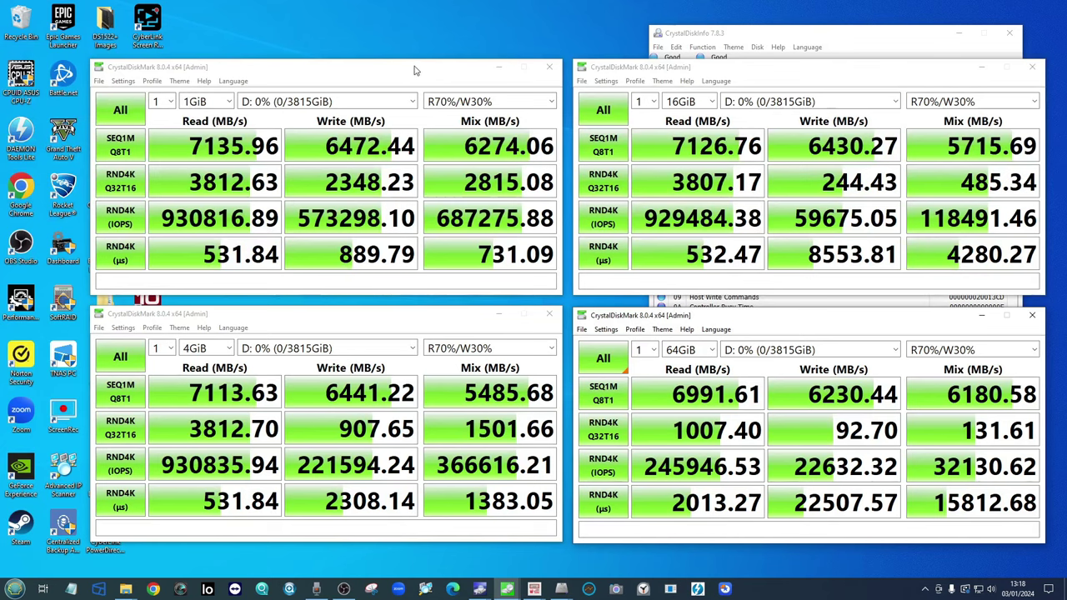
# - Nudge the 1GiB and 16GiB windows so the four results form a two-by-two grid
pyautogui.moveTo(414, 70); pyautogui.dragTo(412, 66)
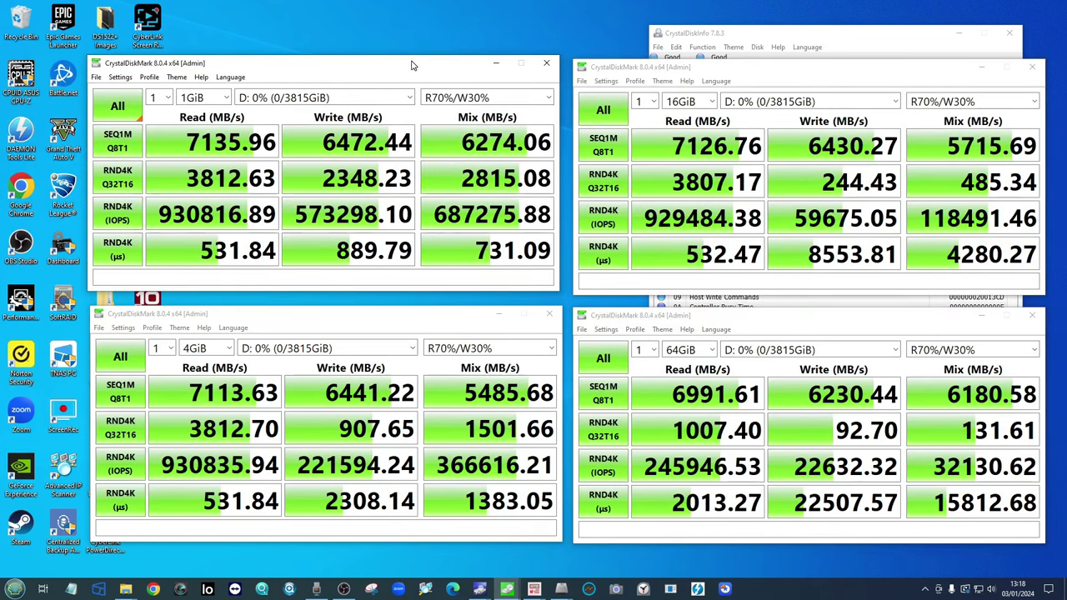
pyautogui.click(625, 66)
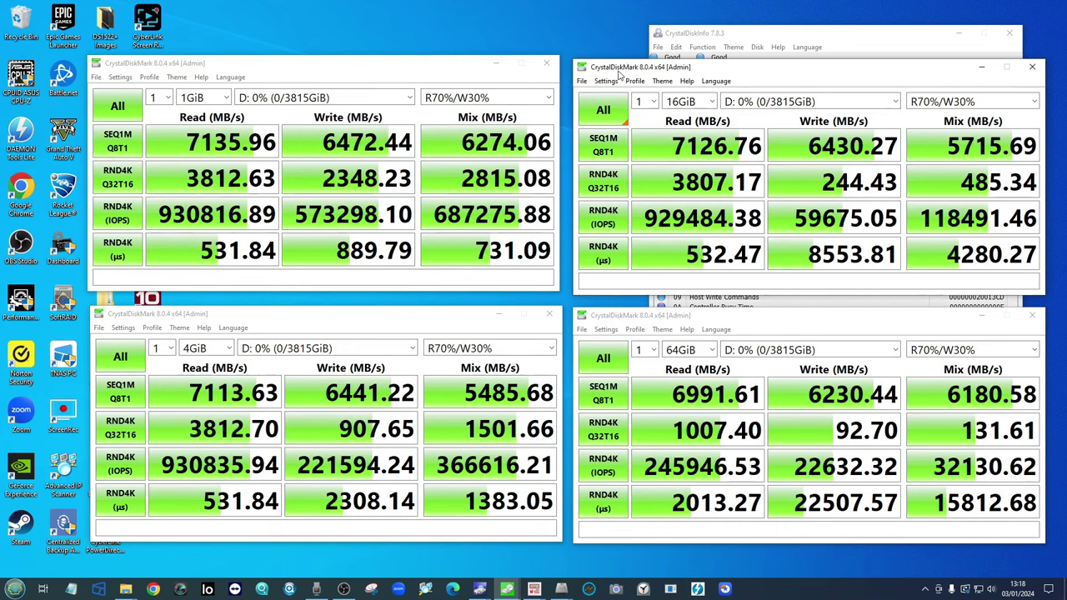
pyautogui.moveTo(618, 70); pyautogui.dragTo(618, 64)
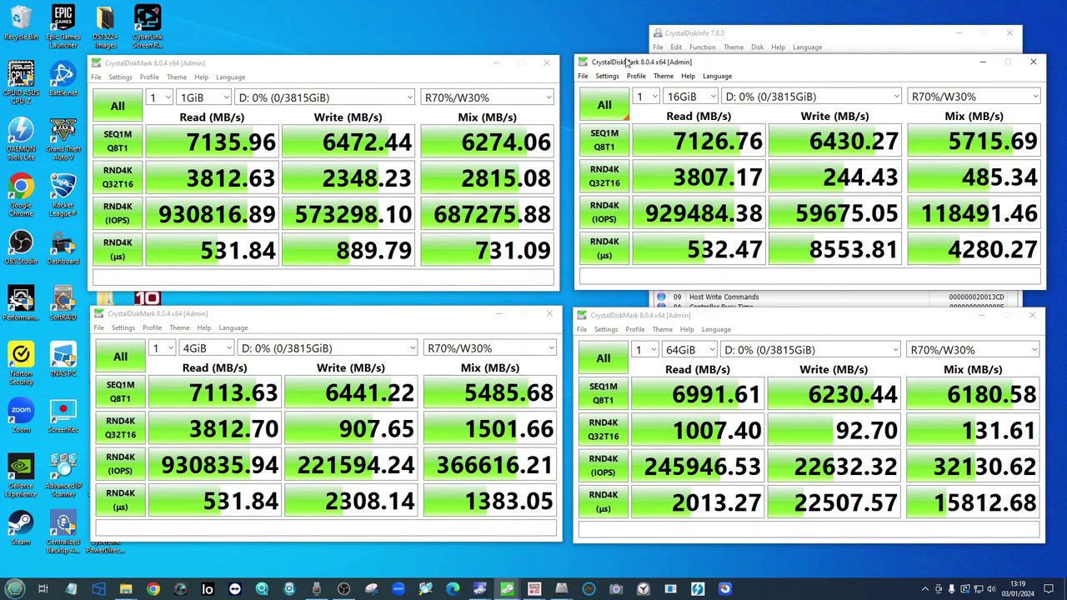
pyautogui.moveTo(627, 62); pyautogui.dragTo(624, 65)
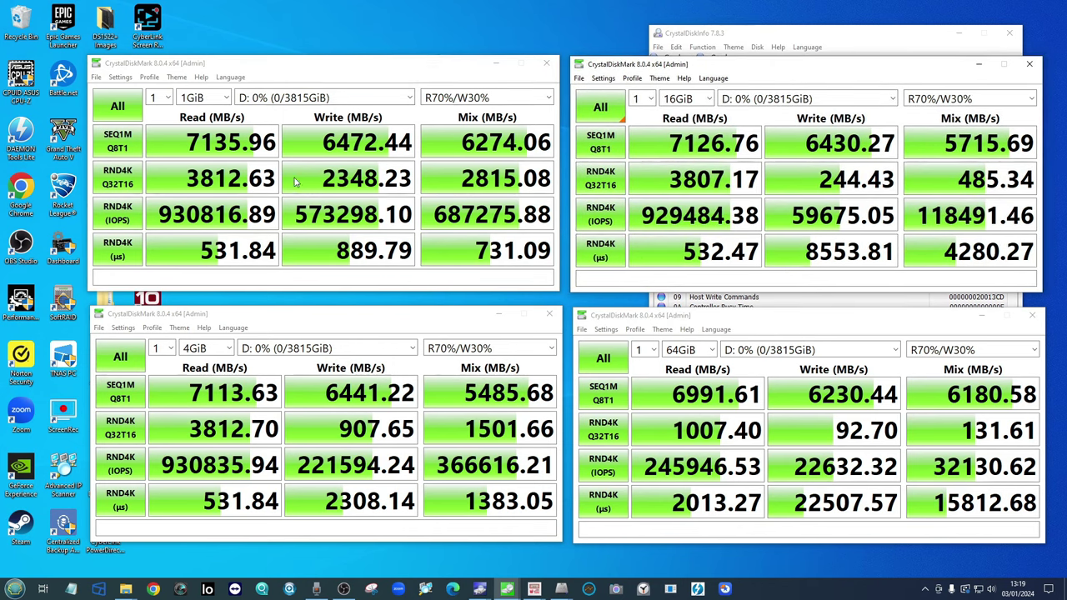
pyautogui.click(15, 589)
# - From This PC, select Local Disk (C:) and open the system specifications
pyautogui.click(159, 384)
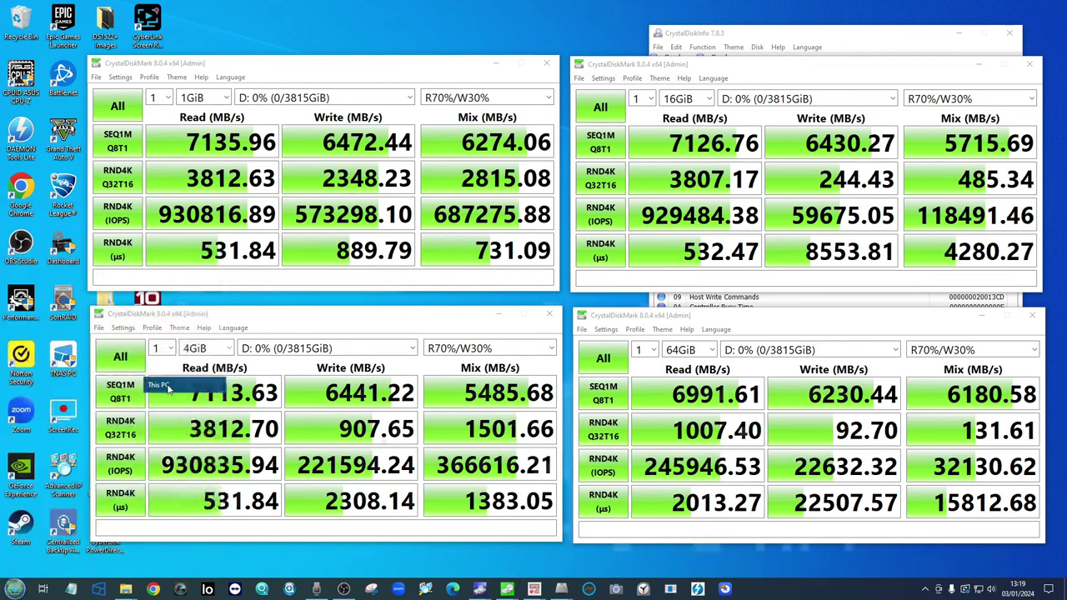
pyautogui.click(321, 387)
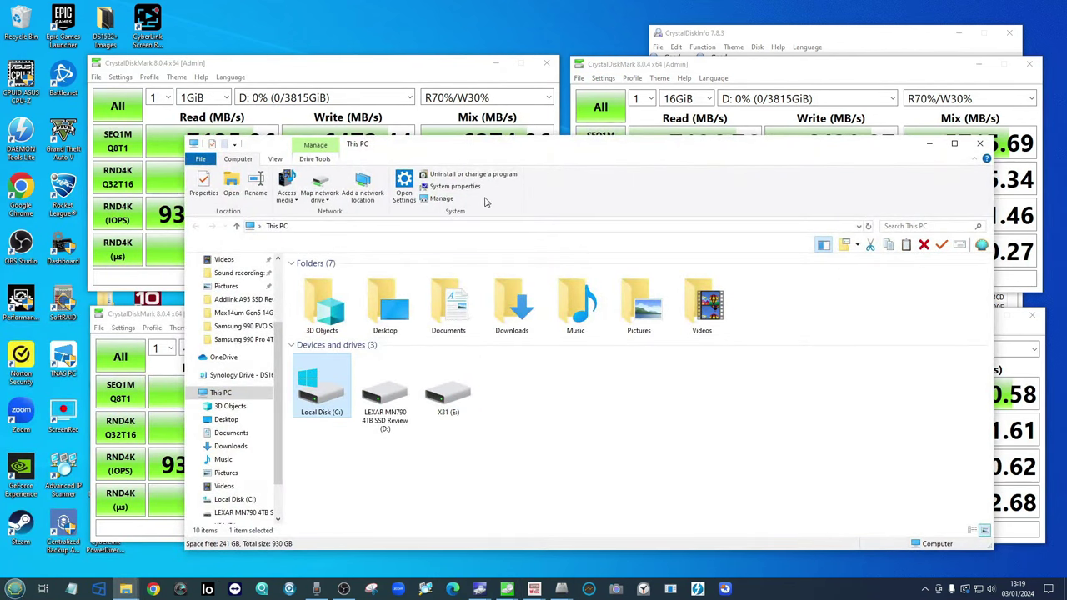
pyautogui.click(466, 187)
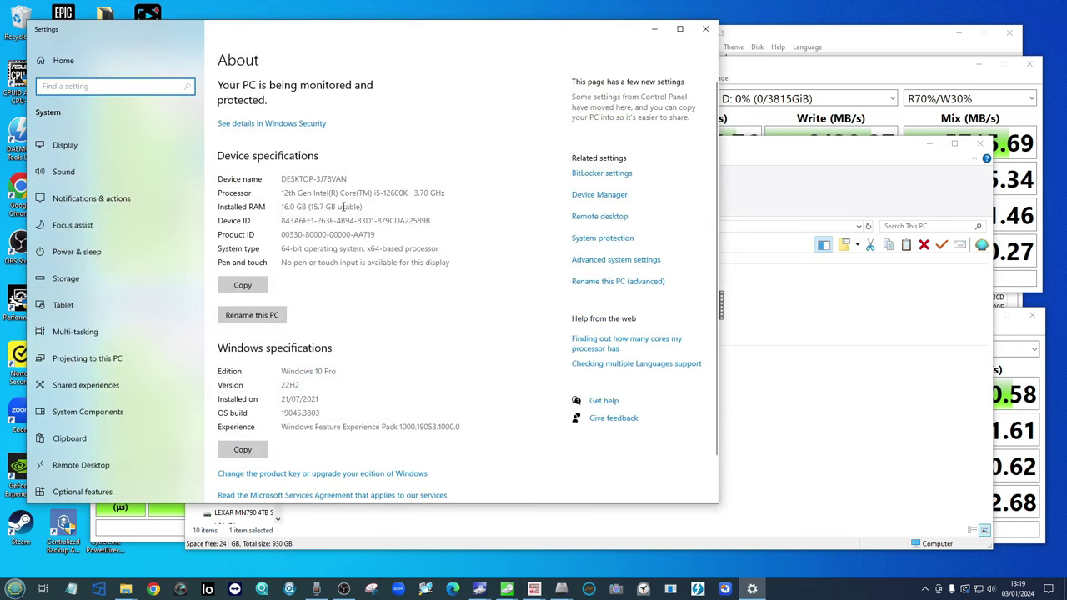
# - Highlight the 16.0 GB RAM and Windows 10 Pro entries, then minimise Settings and This PC
pyautogui.moveTo(368, 206); pyautogui.dragTo(282, 206)
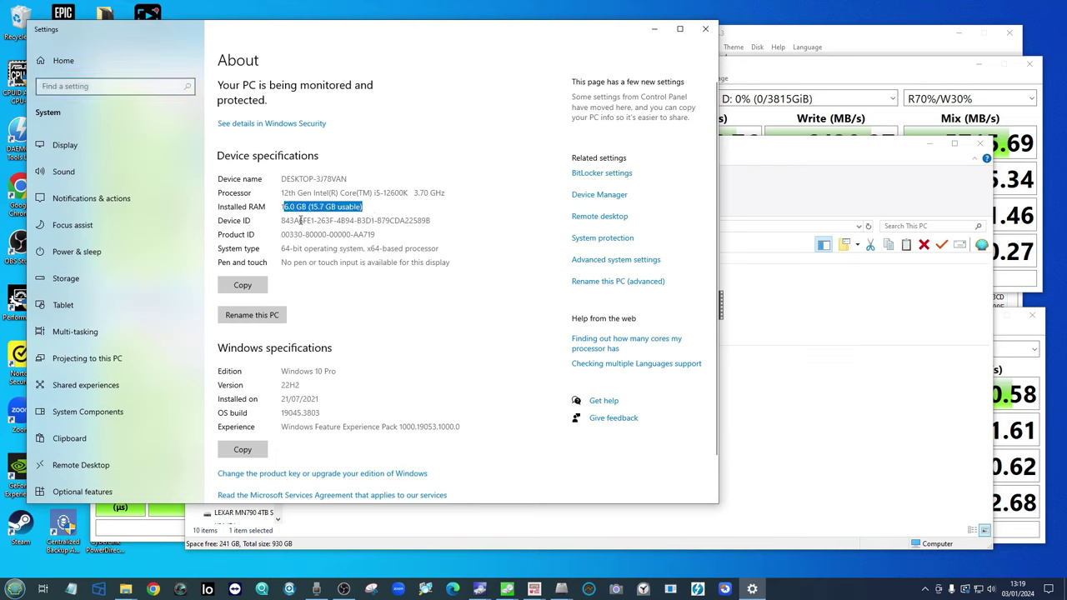
pyautogui.moveTo(338, 371); pyautogui.dragTo(273, 371)
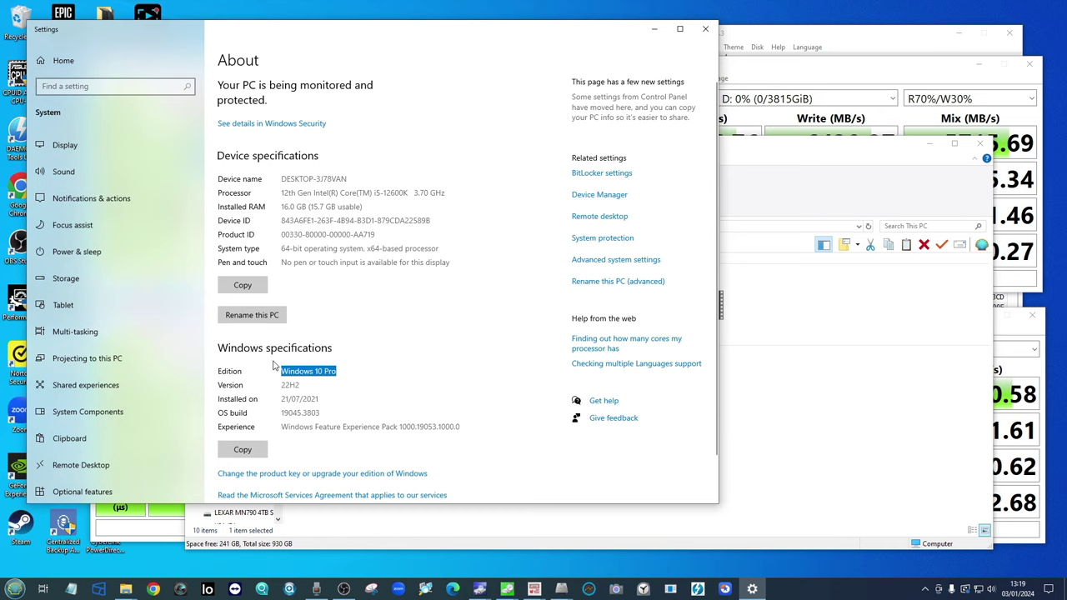
pyautogui.click(655, 28)
pyautogui.click(930, 144)
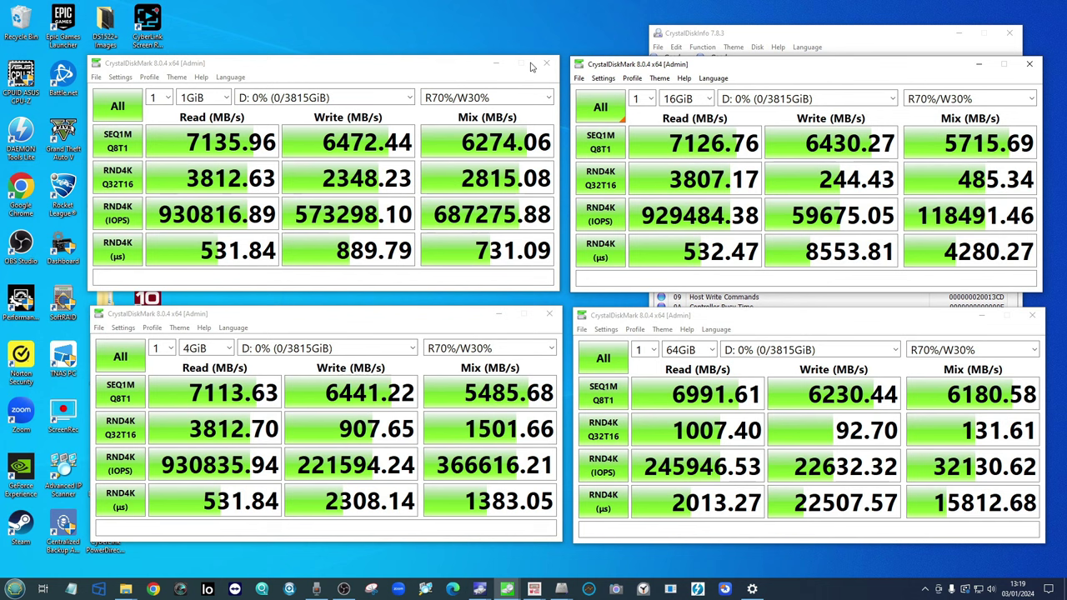
# - Minimise the 1GiB, 4GiB, 64GiB and 16GiB CrystalDiskMark result windows
pyautogui.click(496, 64)
pyautogui.click(495, 314)
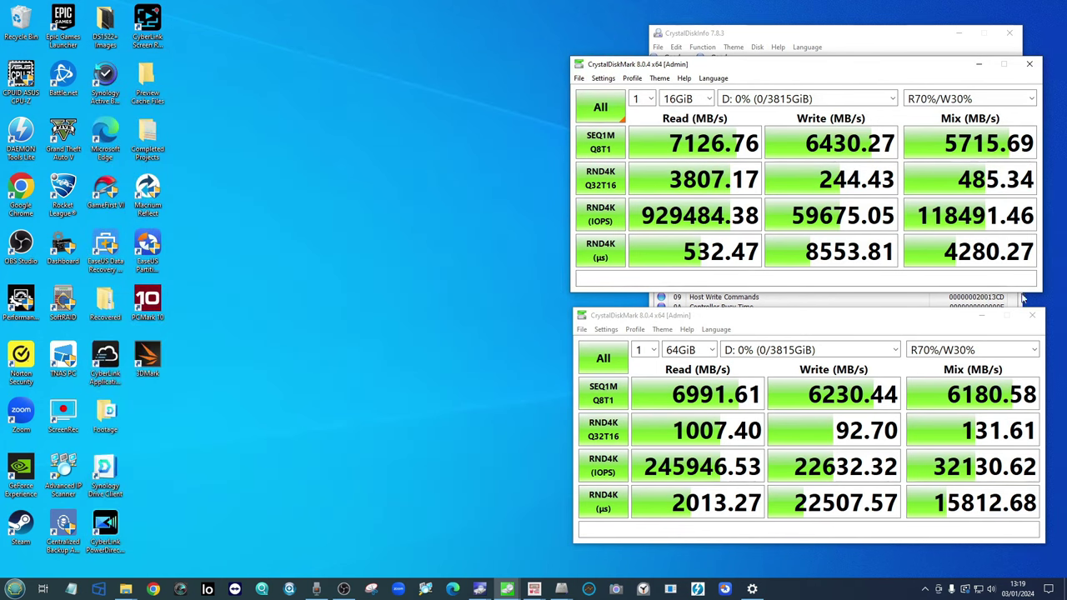
pyautogui.click(981, 316)
pyautogui.click(978, 64)
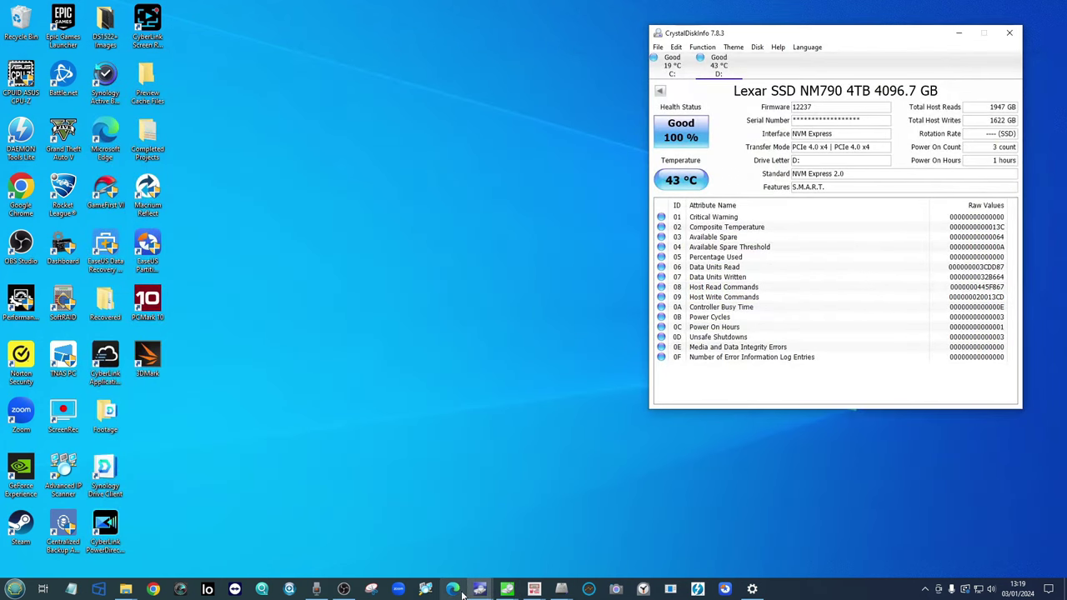
# - In AJA System Test, set a 4 GB file size and run the test: 5313 MB/s write, 5892 MB/s read
pyautogui.moveTo(514, 590)
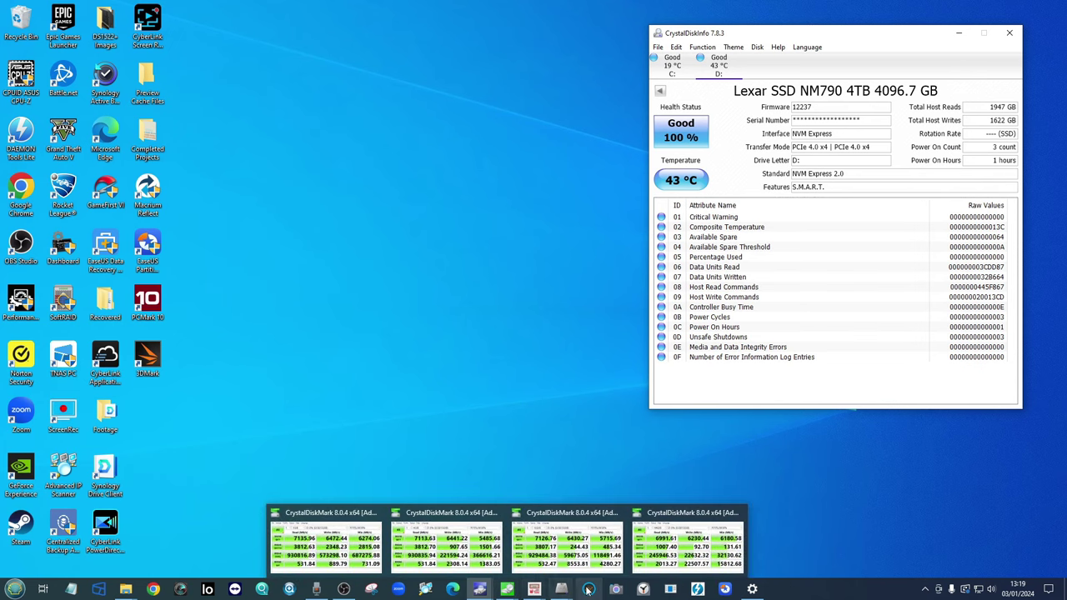
pyautogui.click(588, 589)
pyautogui.click(589, 432)
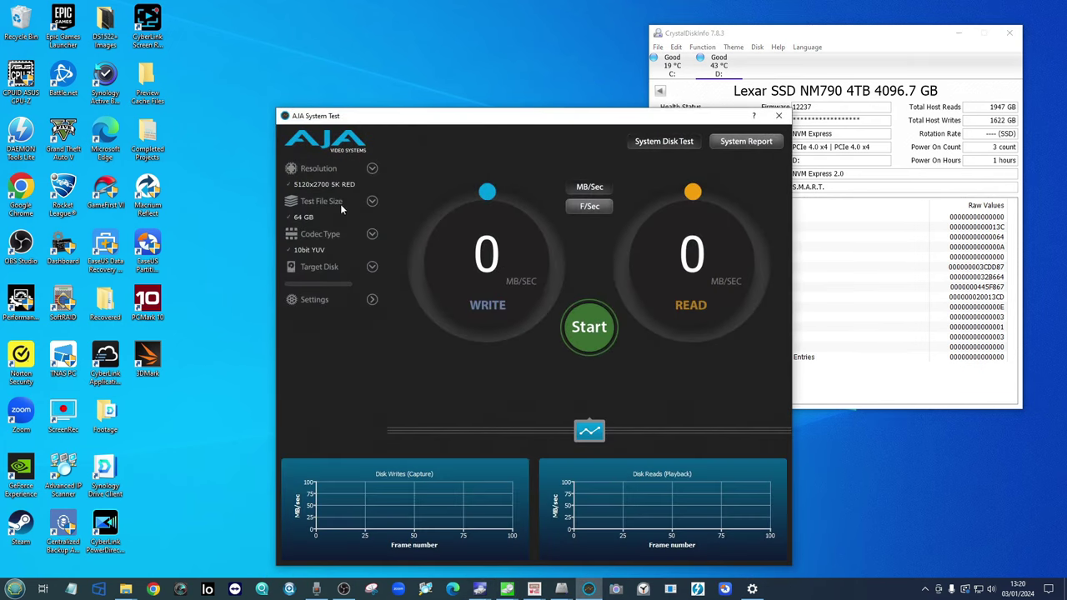
pyautogui.click(367, 213)
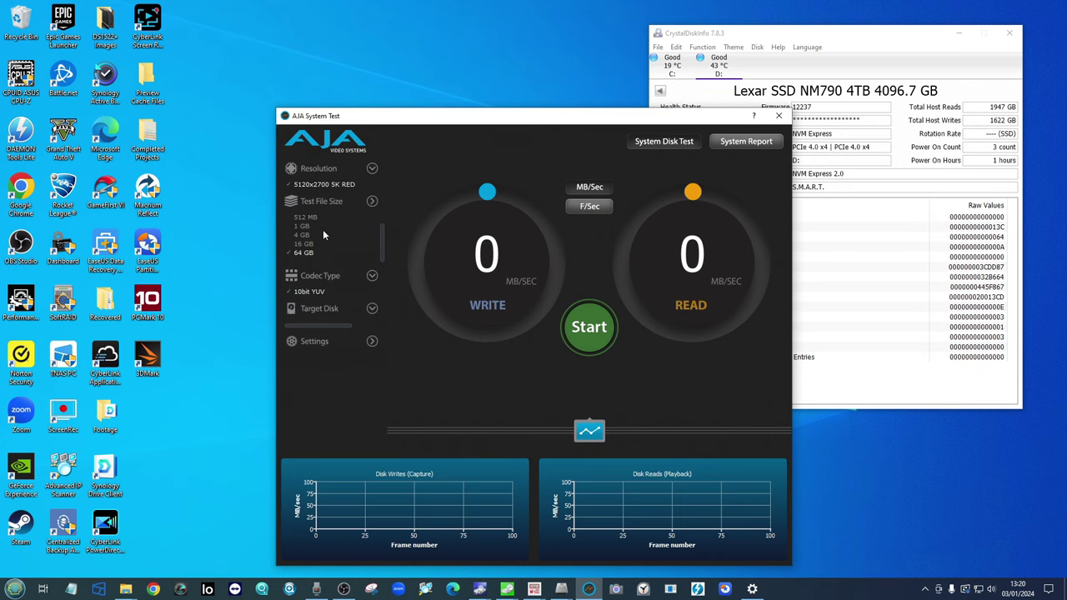
pyautogui.click(302, 236)
pyautogui.click(379, 274)
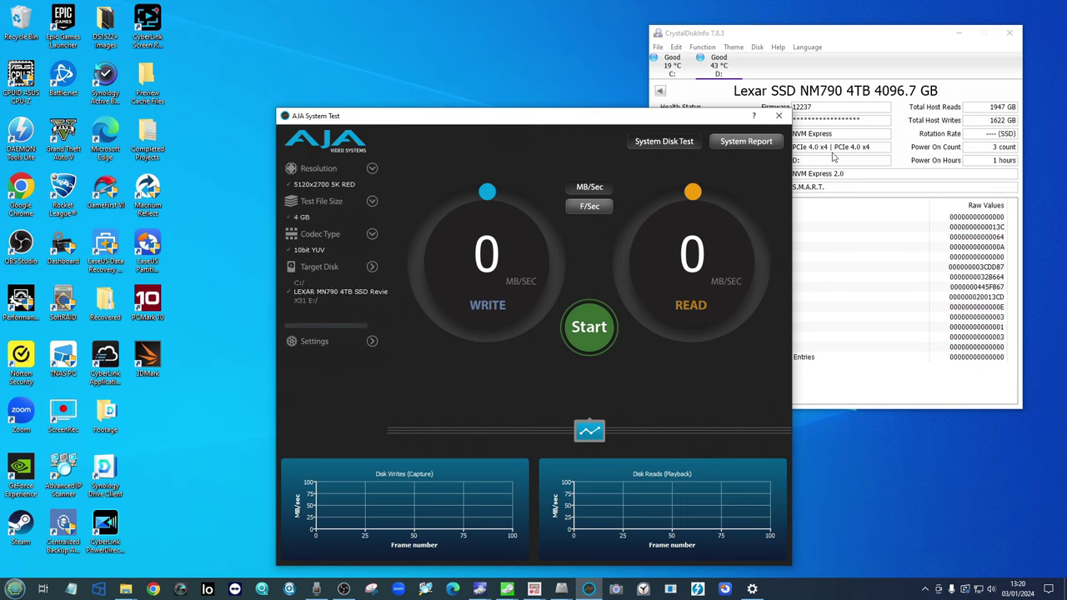
pyautogui.click(609, 335)
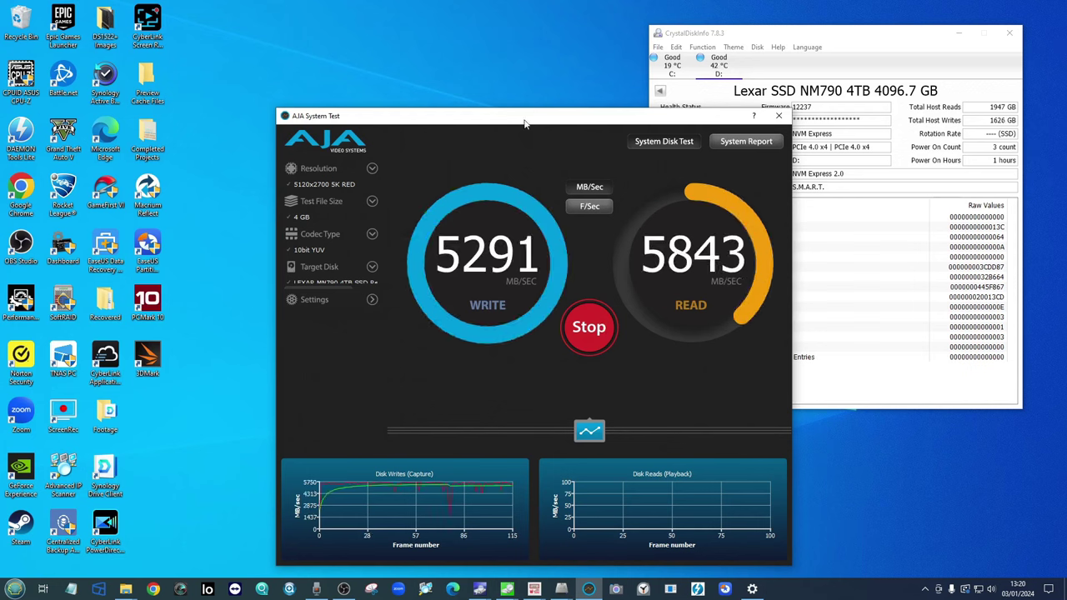
pyautogui.click(587, 321)
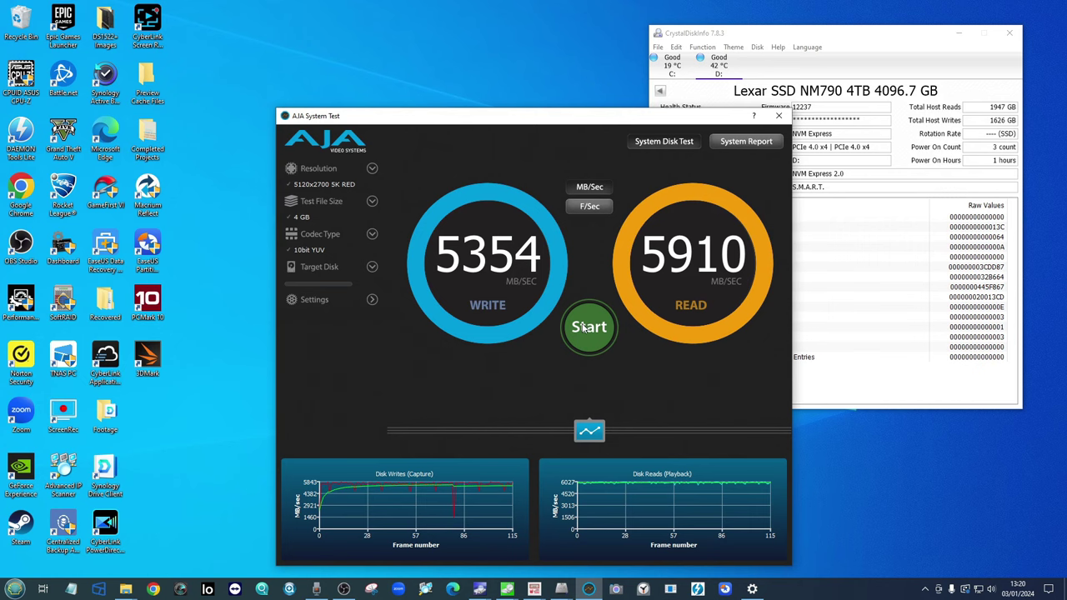
pyautogui.click(582, 325)
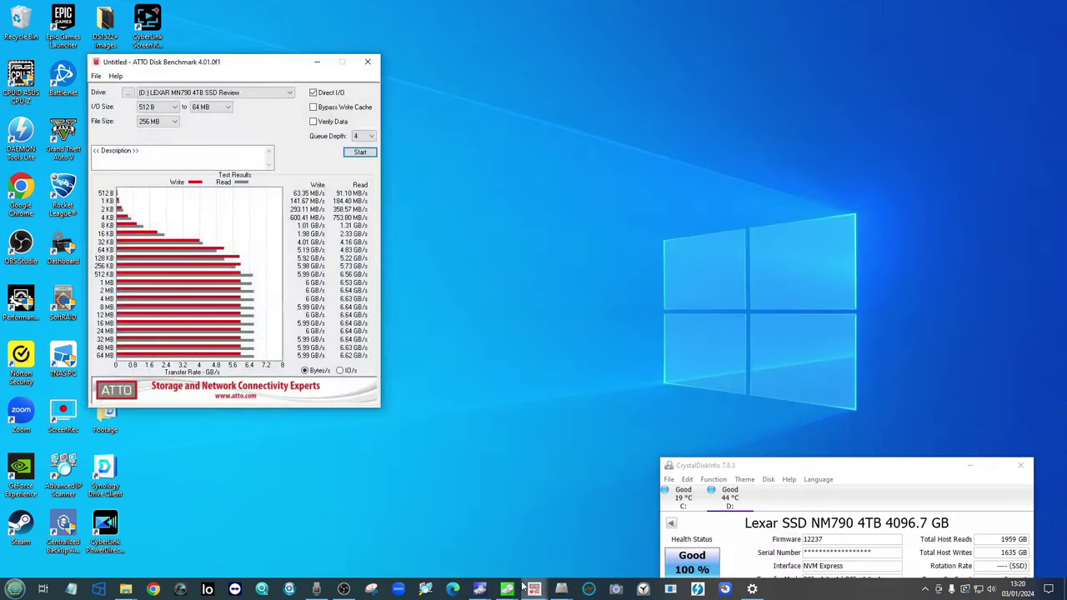
# - Restore the other two ATTO windows and switch the 256 MB, 1 GB and 4 GB results to IO/s
pyautogui.moveTo(523, 589)
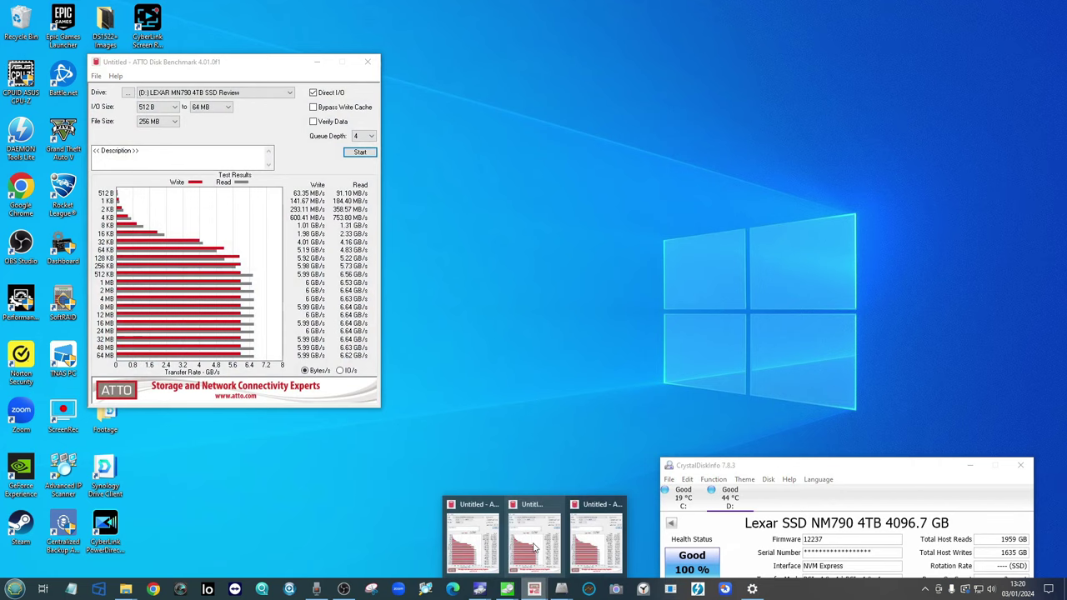
pyautogui.click(529, 538)
pyautogui.click(615, 545)
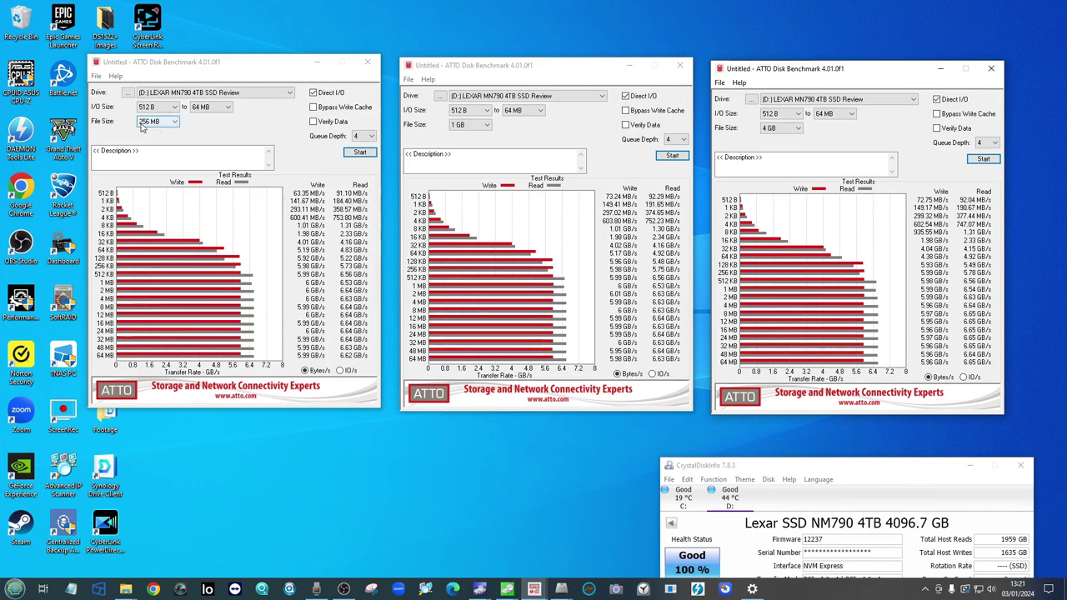
pyautogui.click(769, 129)
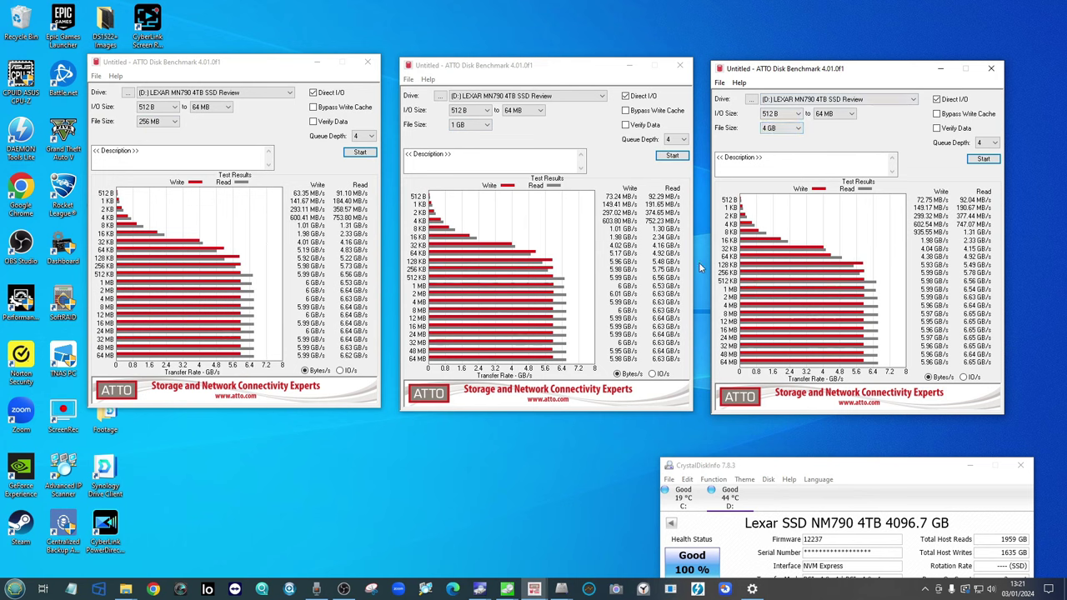
pyautogui.click(348, 372)
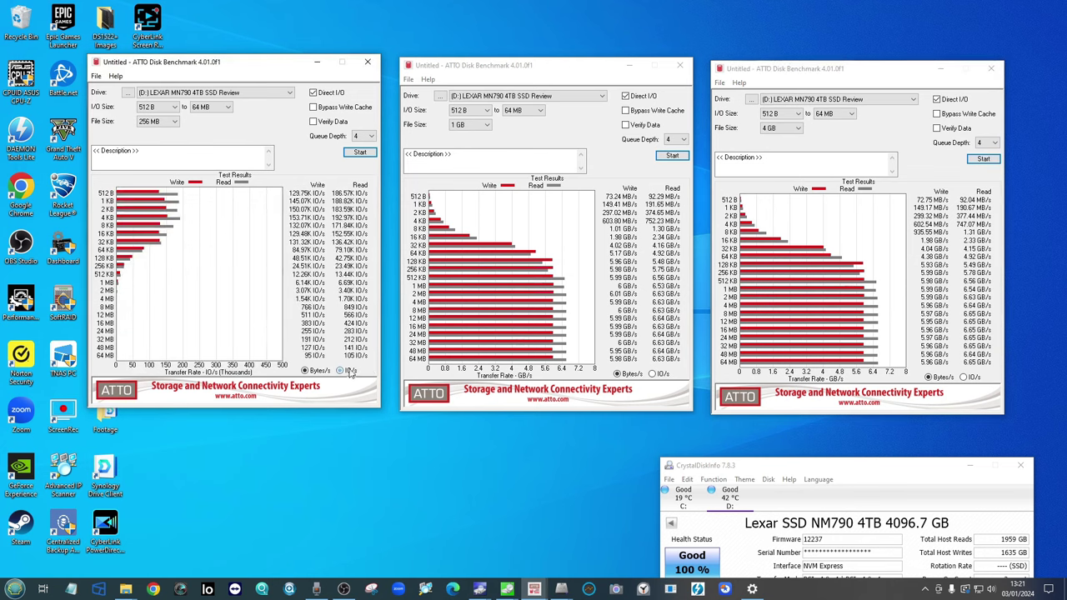
pyautogui.click(652, 373)
pyautogui.click(965, 377)
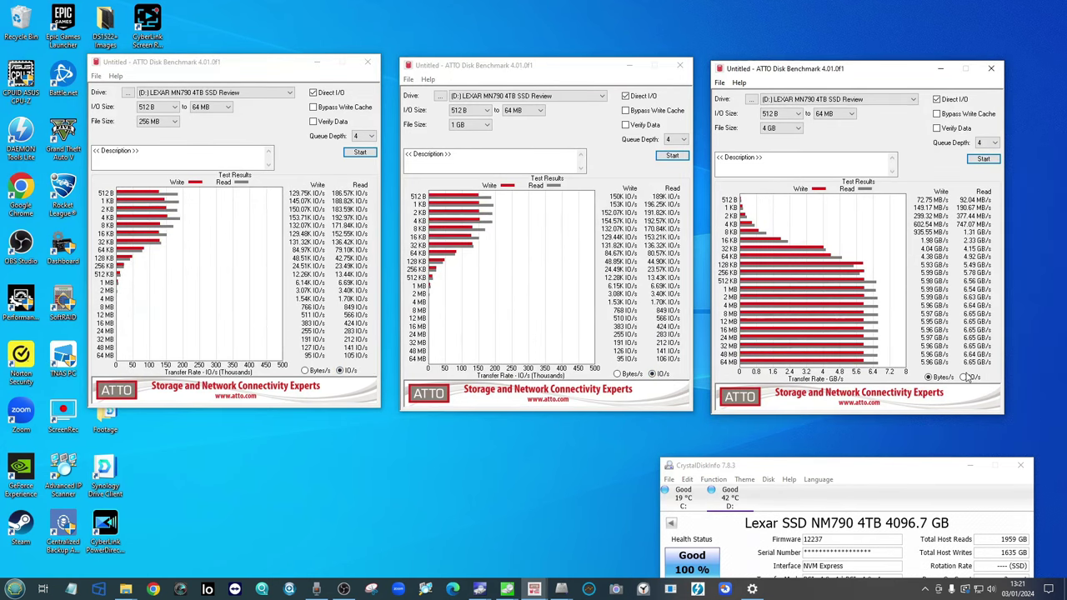
# - Line up the 256 MB, 1 GB and 4 GB ATTO windows level along the top
pyautogui.moveTo(506, 590)
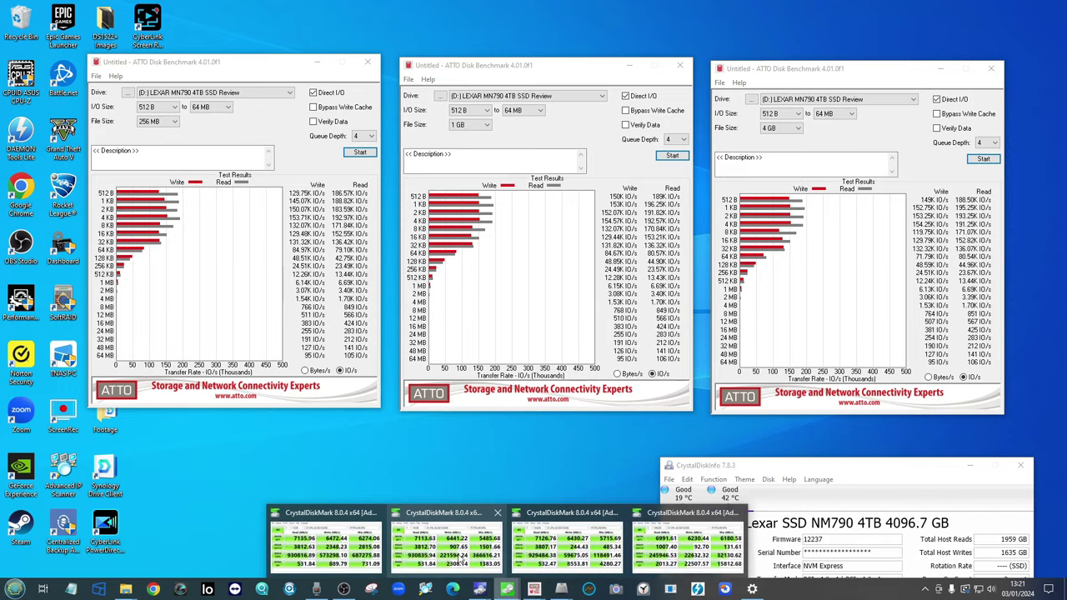
pyautogui.moveTo(461, 557)
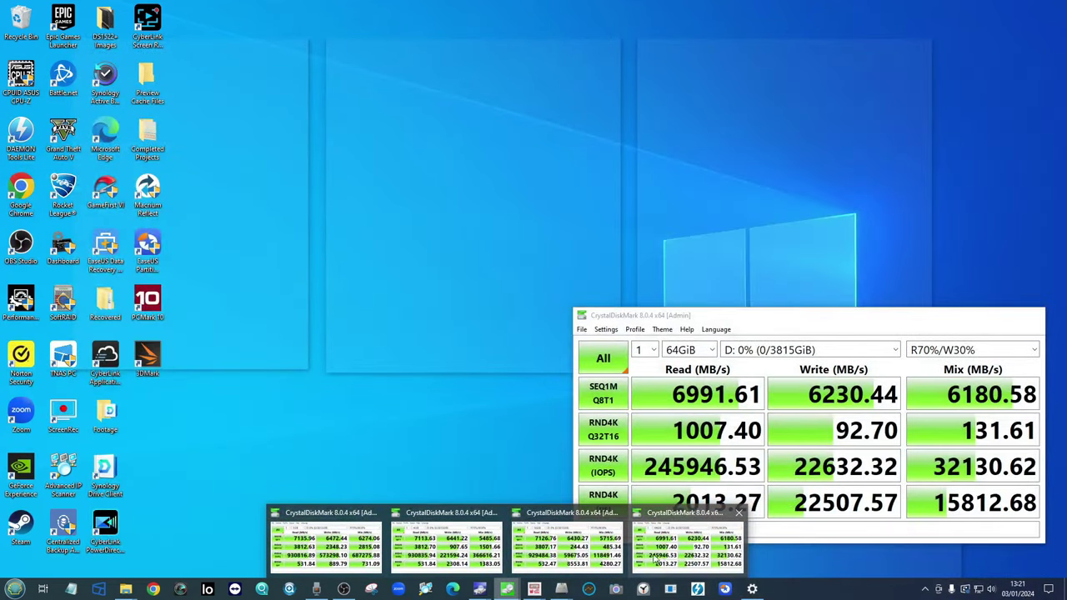
pyautogui.moveTo(323, 558)
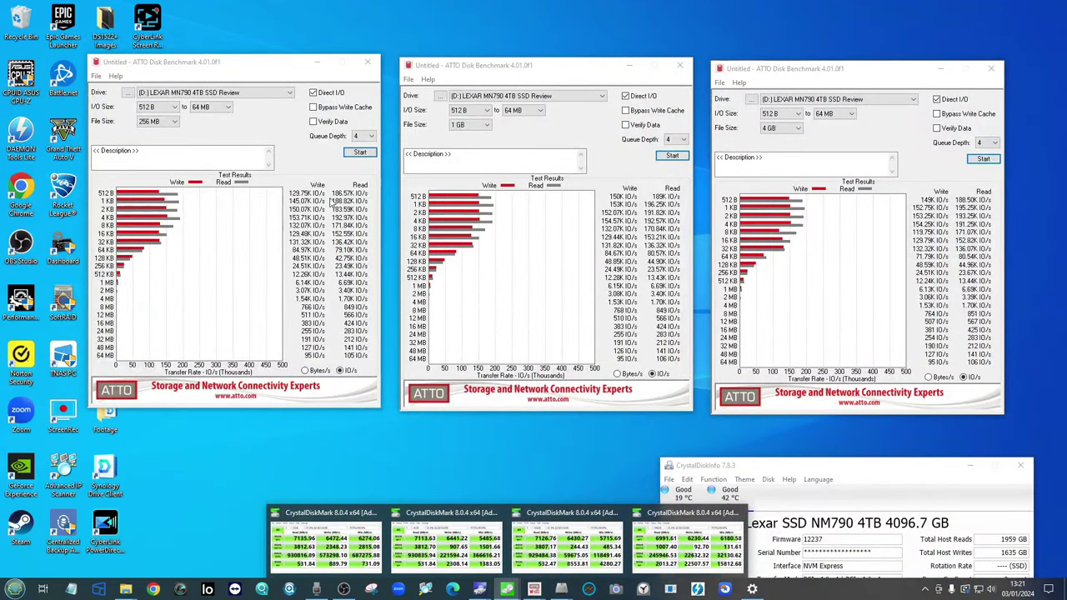
pyautogui.click(646, 210)
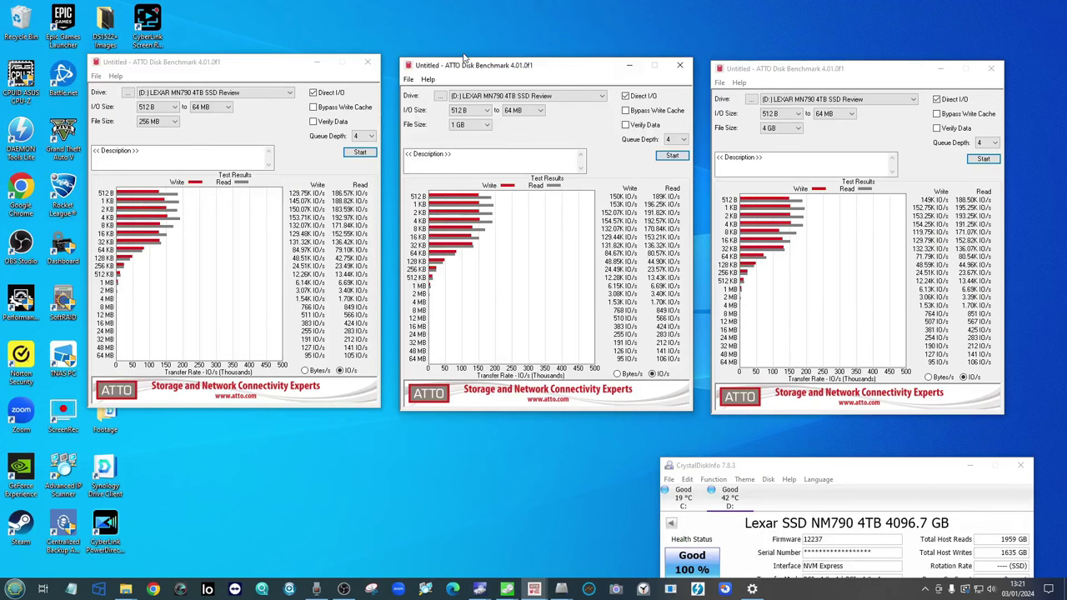
pyautogui.moveTo(531, 65); pyautogui.dragTo(538, 38)
pyautogui.moveTo(816, 71); pyautogui.dragTo(821, 41)
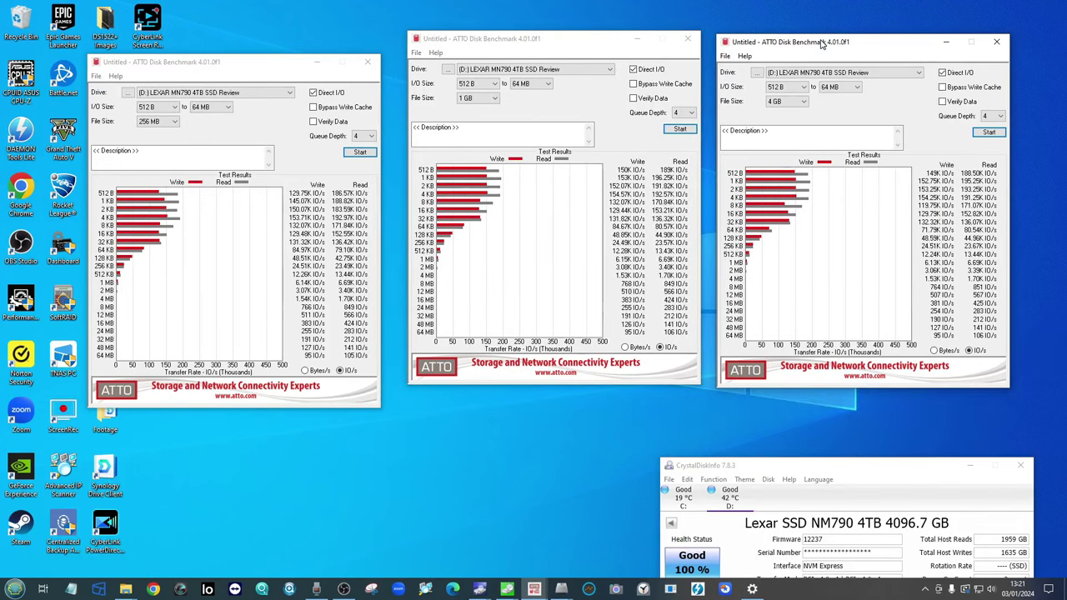
pyautogui.moveTo(249, 69); pyautogui.dragTo(267, 57)
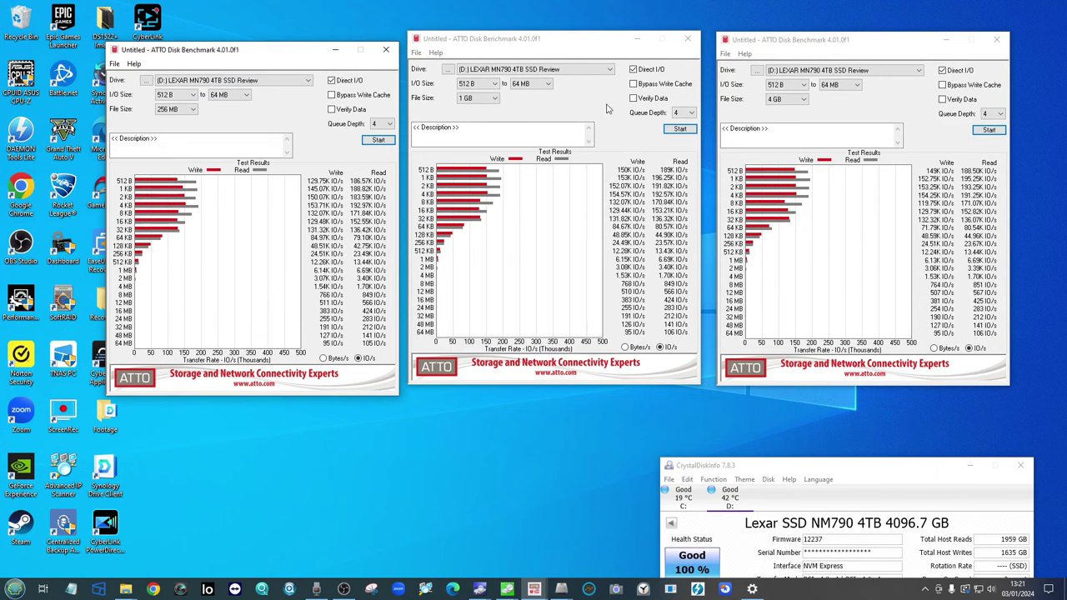
# - Switch all three ATTO results back to Bytes/s
pyautogui.click(323, 358)
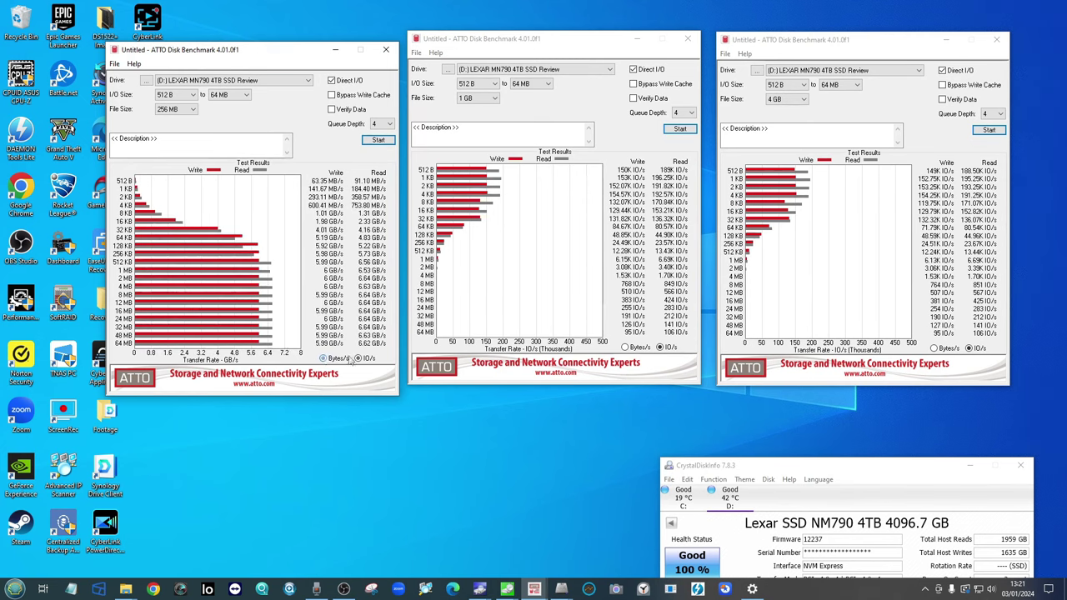
pyautogui.click(626, 347)
pyautogui.click(935, 348)
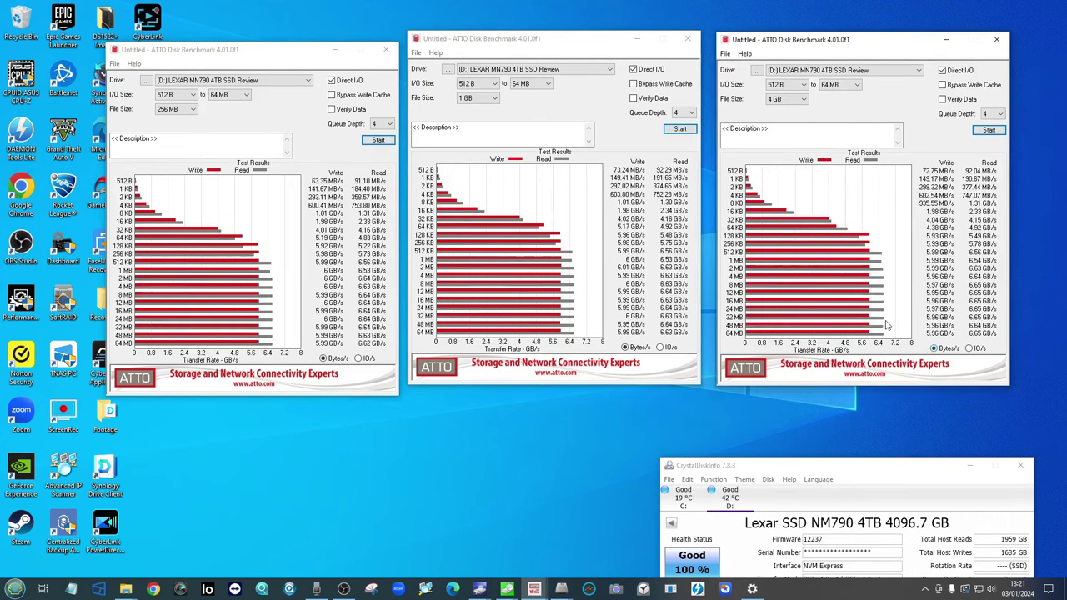
# - Minimise the 256 MB, 1 GB and 4 GB ATTO result windows
pyautogui.moveTo(314, 50); pyautogui.dragTo(302, 44)
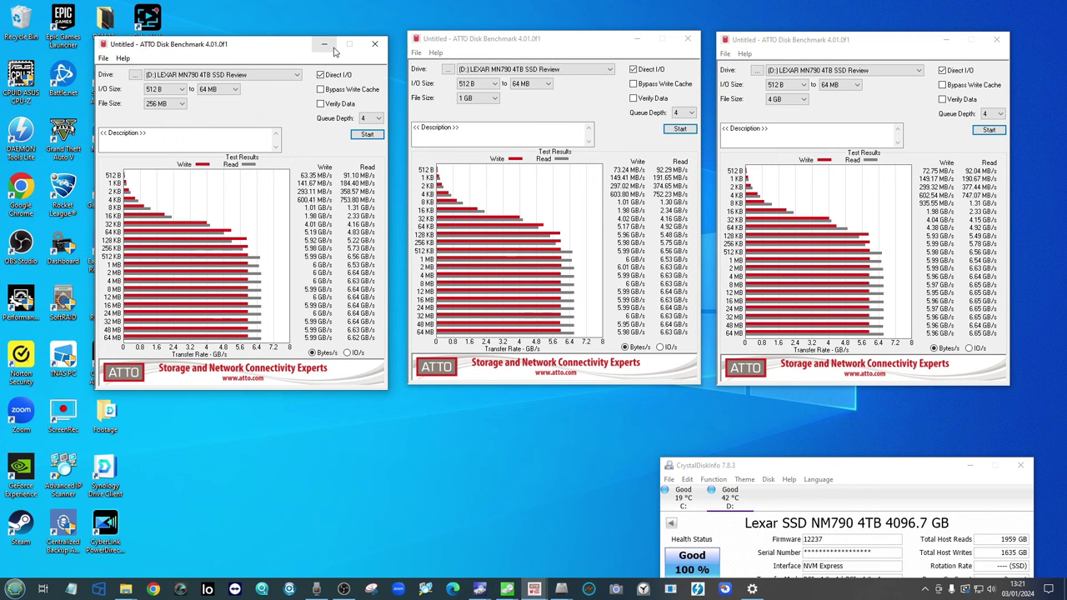
pyautogui.click(325, 45)
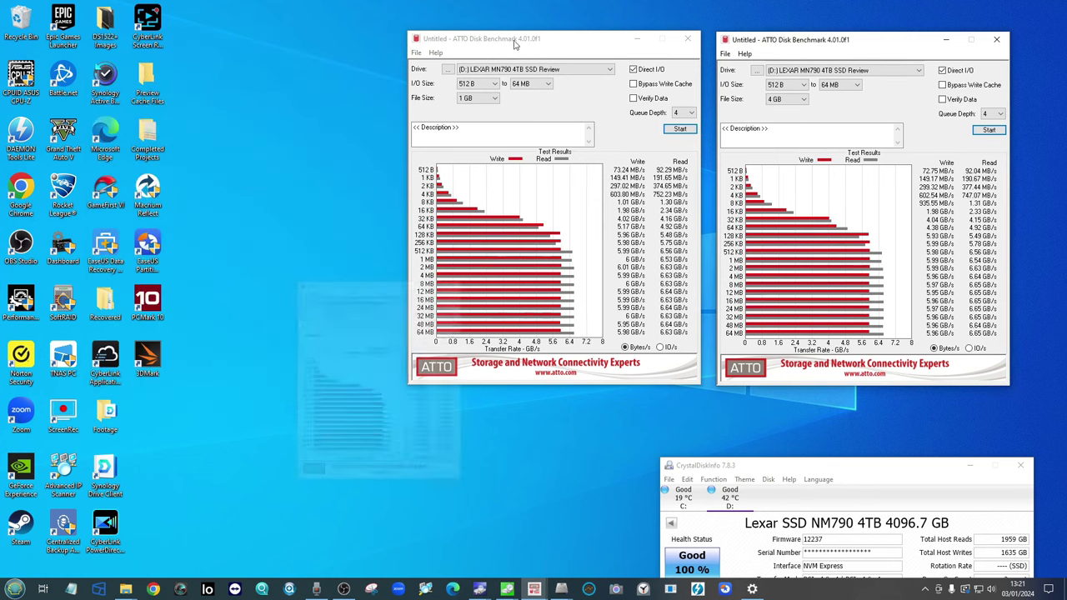
pyautogui.click(637, 39)
pyautogui.click(946, 39)
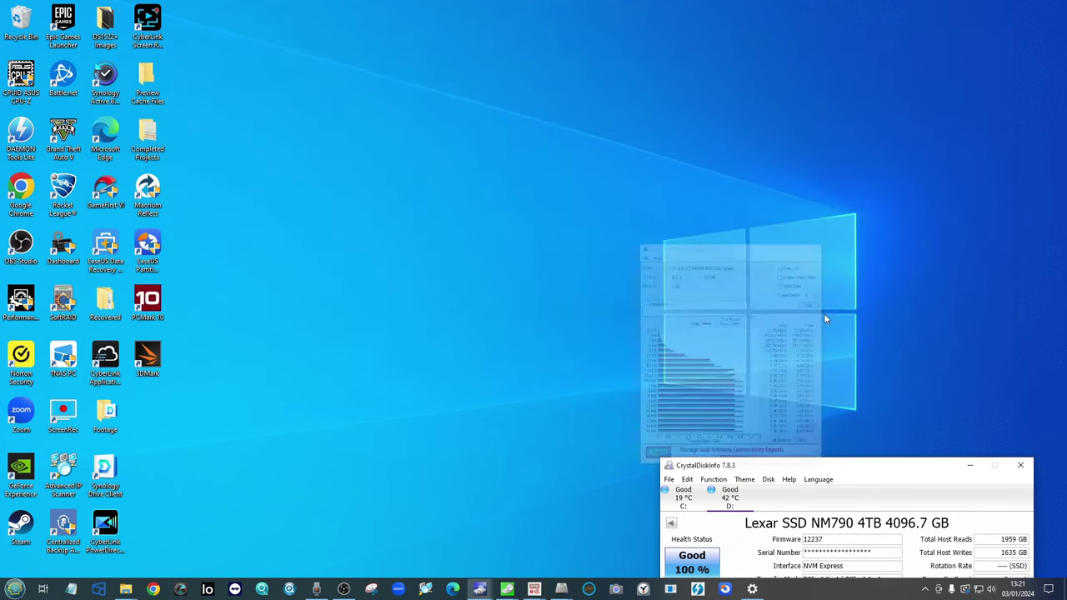
# - Restore the 1 GB, 3 GB and 5 GB AS SSD result windows from the taskbar
pyautogui.click(561, 590)
pyautogui.click(492, 543)
pyautogui.click(560, 589)
pyautogui.click(564, 538)
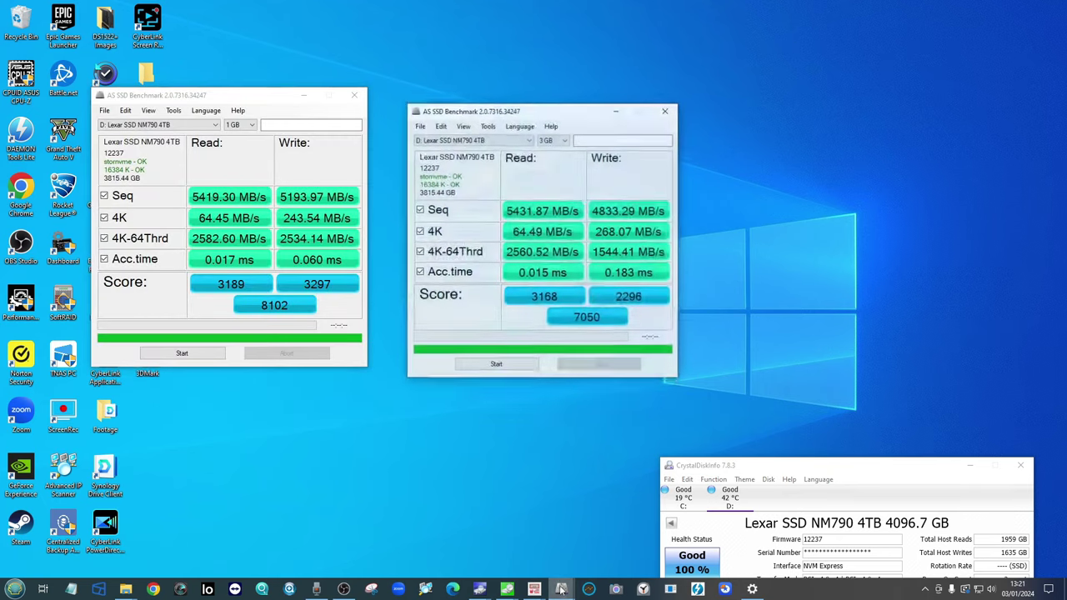
pyautogui.click(561, 589)
pyautogui.click(639, 537)
# - Arrange the AS SSD windows across the top: 1 GB left, 3 GB centre, 5 GB right
pyautogui.moveTo(790, 96); pyautogui.dragTo(821, 51)
pyautogui.moveTo(579, 98); pyautogui.dragTo(601, 35)
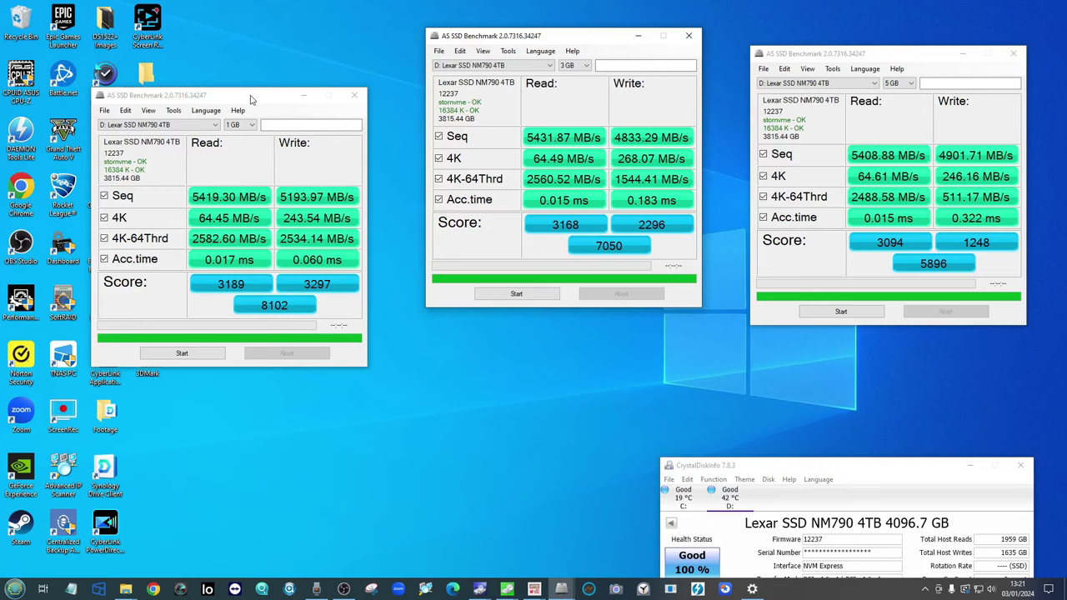
pyautogui.moveTo(250, 100); pyautogui.dragTo(300, 52)
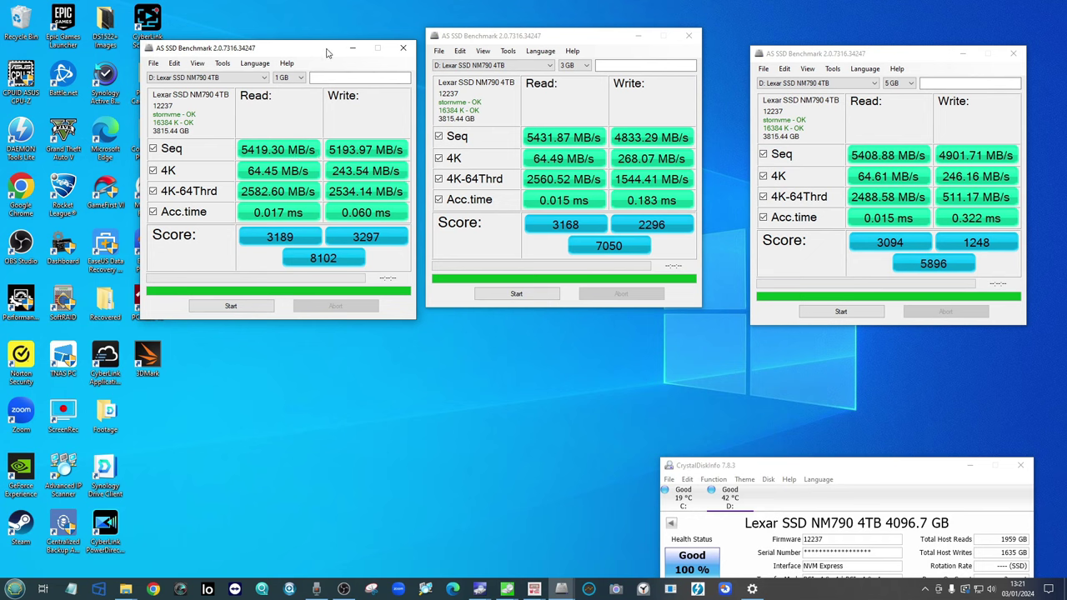
pyautogui.moveTo(328, 52); pyautogui.dragTo(285, 67)
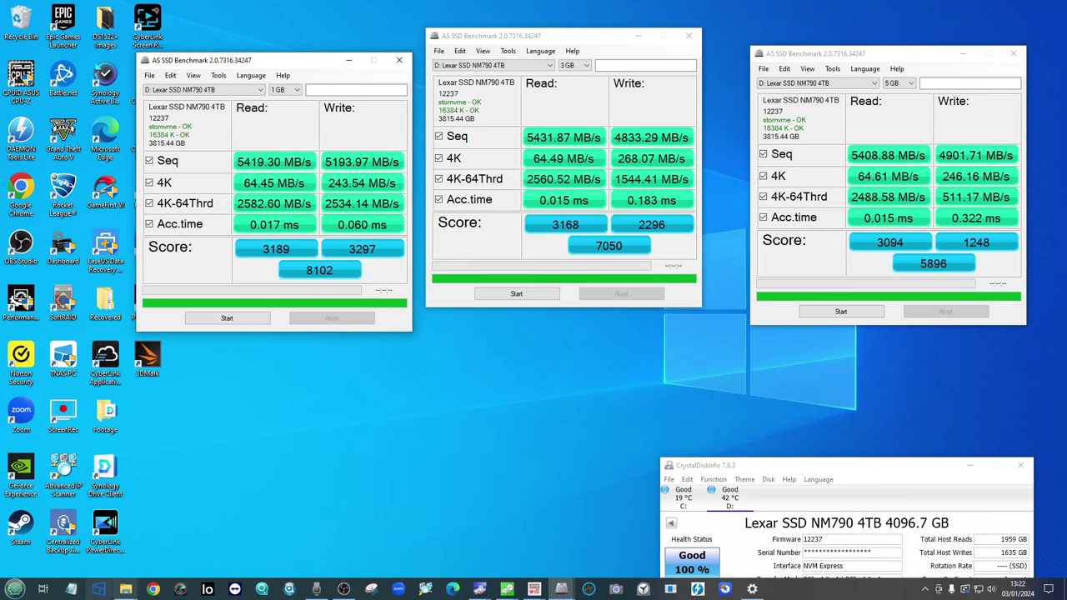
pyautogui.click(125, 589)
# - Open Pictures > Samsung 990 Pro 4TB SSD Review and view its AS SSD 1GB result image
pyautogui.click(96, 550)
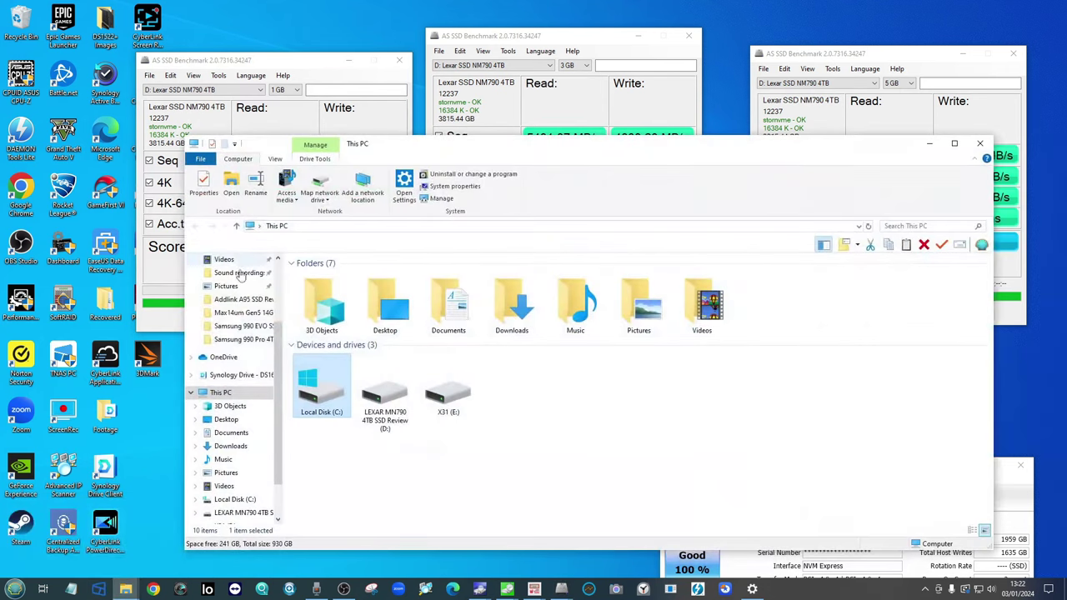
pyautogui.scroll(1, 239, 305)
pyautogui.click(233, 313)
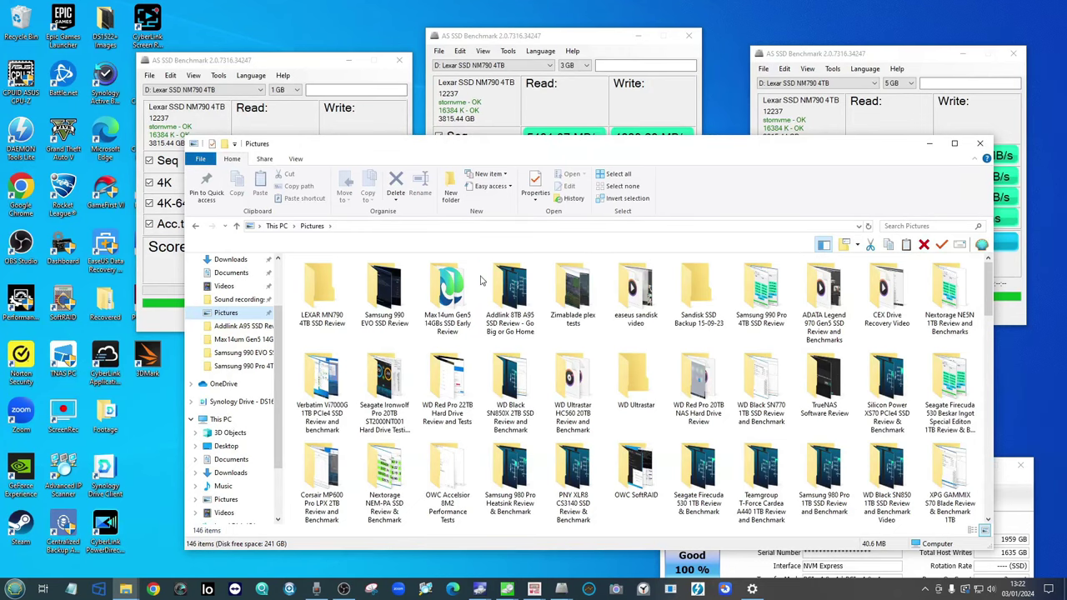
pyautogui.doubleClick(761, 293)
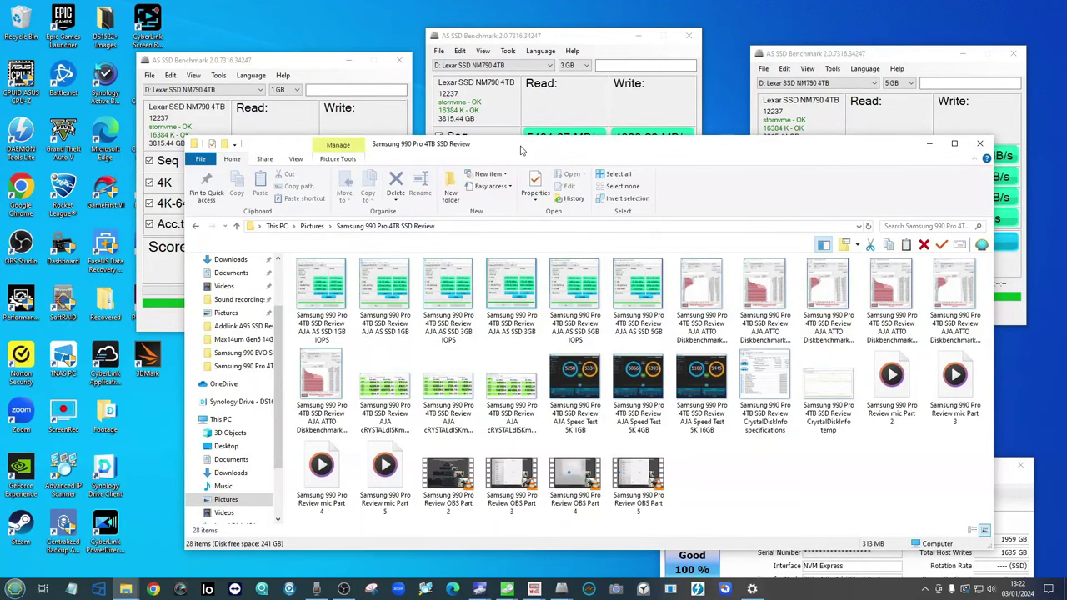
pyautogui.moveTo(521, 150); pyautogui.dragTo(542, 177)
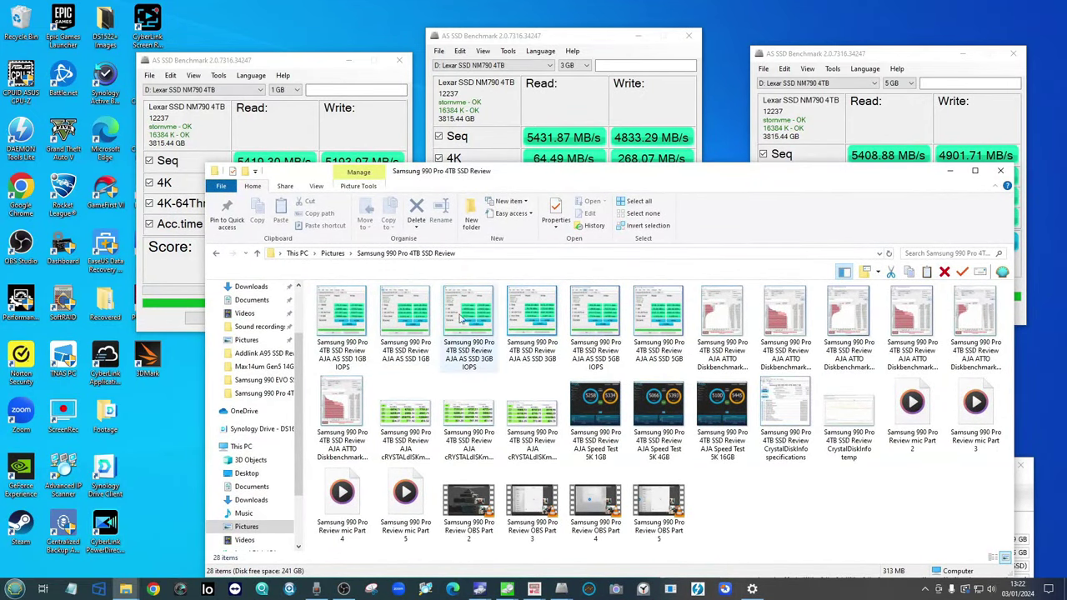
pyautogui.doubleClick(348, 318)
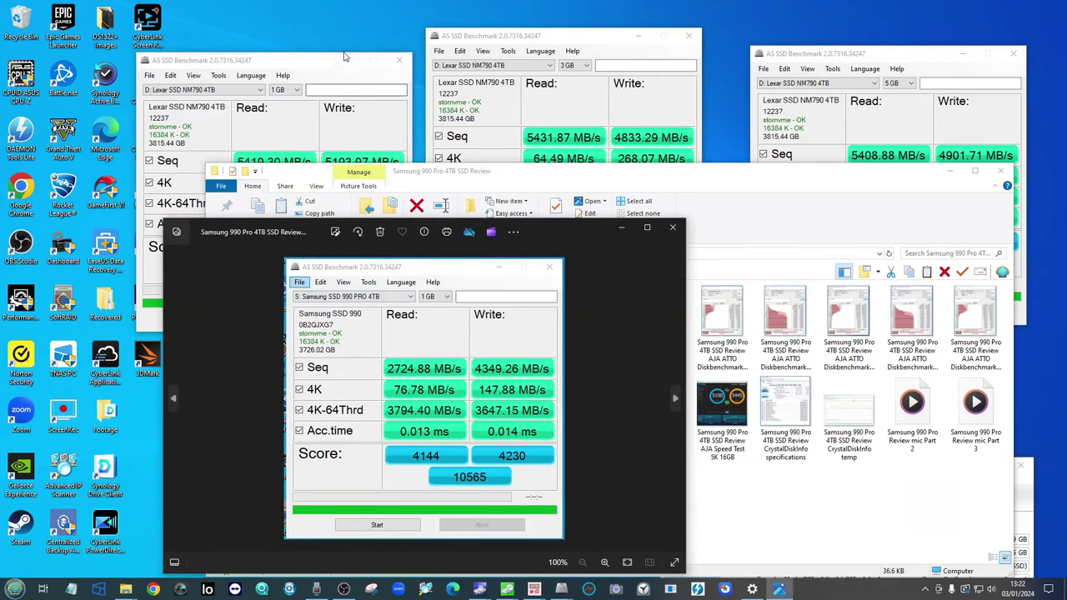
# - Compare the Lexar 1 GB AS SSD result beside the Samsung image, then return it top-left
pyautogui.moveTo(323, 64); pyautogui.dragTo(768, 270)
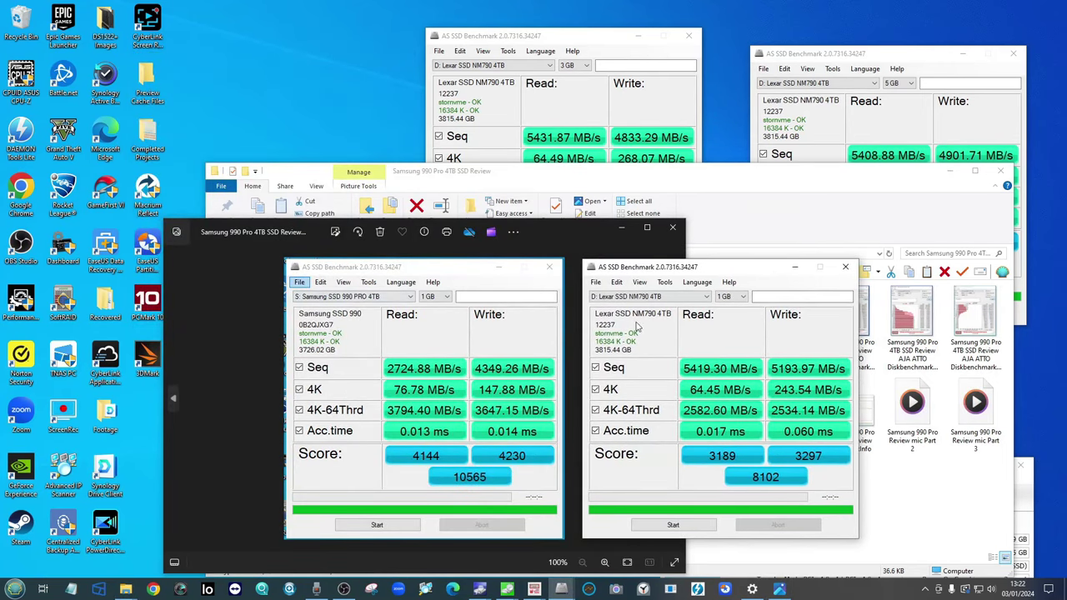
pyautogui.click(673, 227)
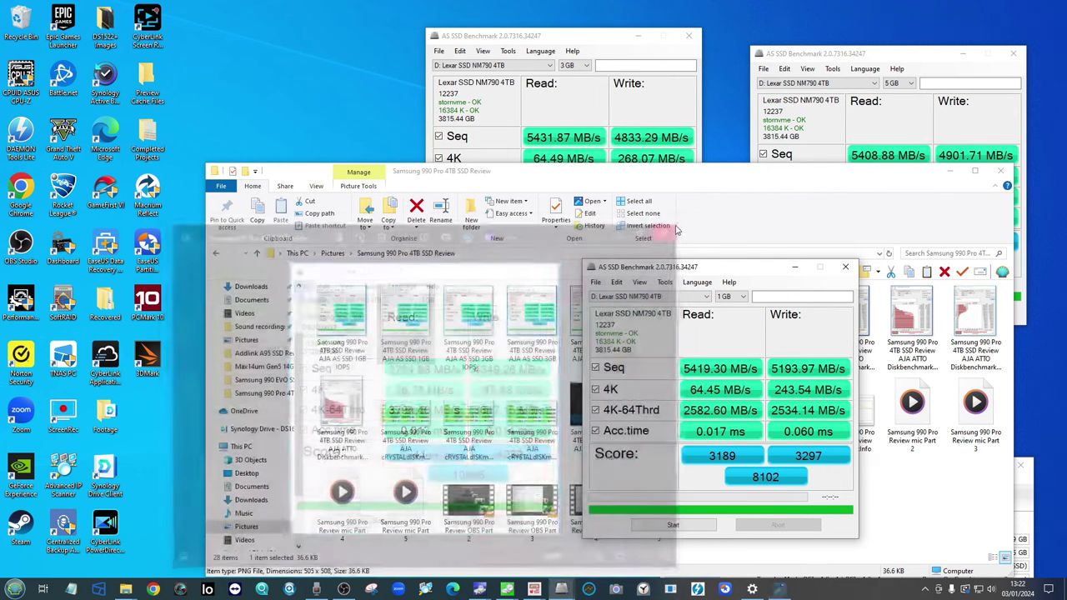
pyautogui.moveTo(747, 266); pyautogui.dragTo(290, 34)
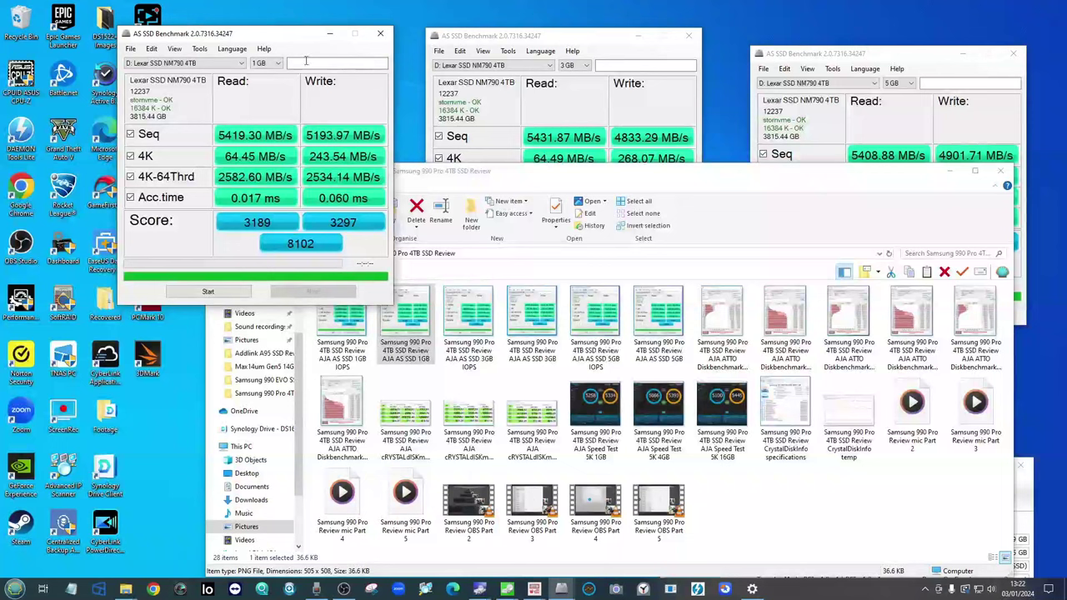
# - Compare the Samsung 990 Pro 3GB screenshot (11047) with the Lexar 3GB result, then realign the windows
pyautogui.click(540, 317)
pyautogui.doubleClick(540, 317)
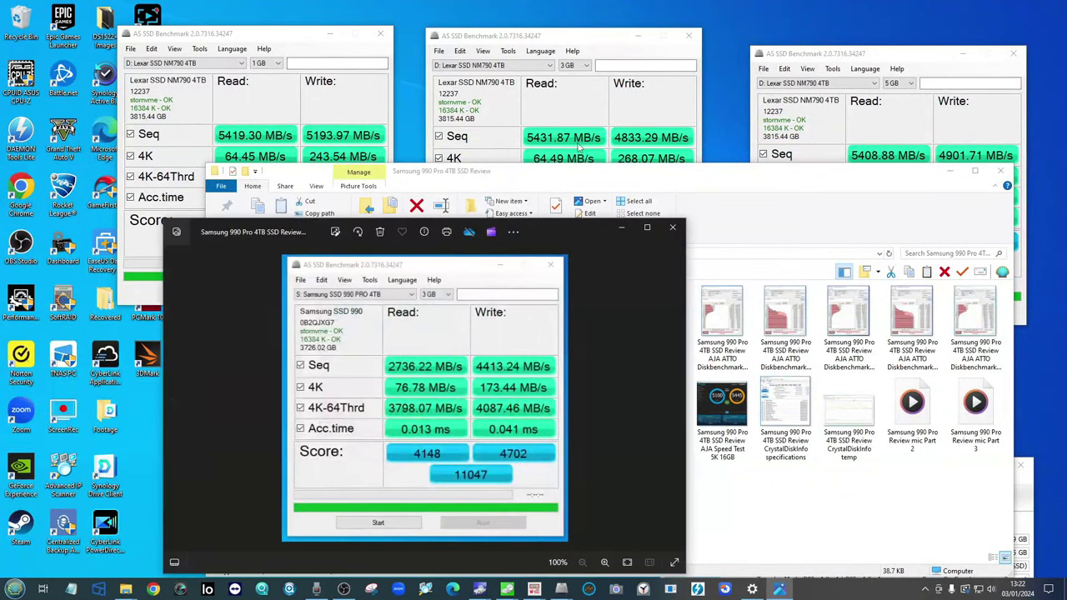
pyautogui.moveTo(536, 41); pyautogui.dragTo(711, 267)
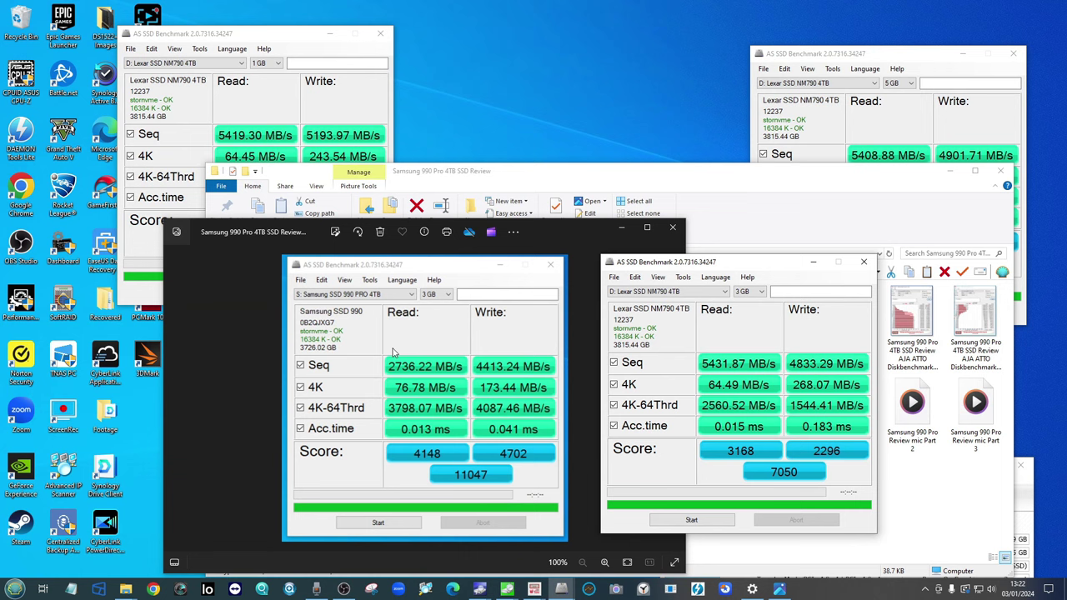
pyautogui.click(673, 228)
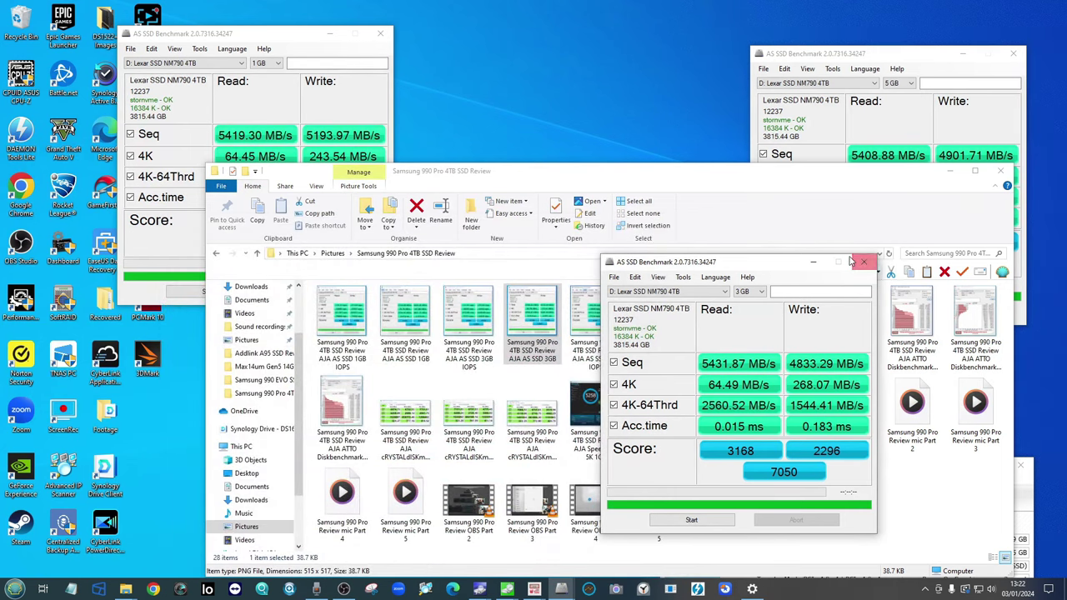
pyautogui.moveTo(759, 268); pyautogui.dragTo(596, 42)
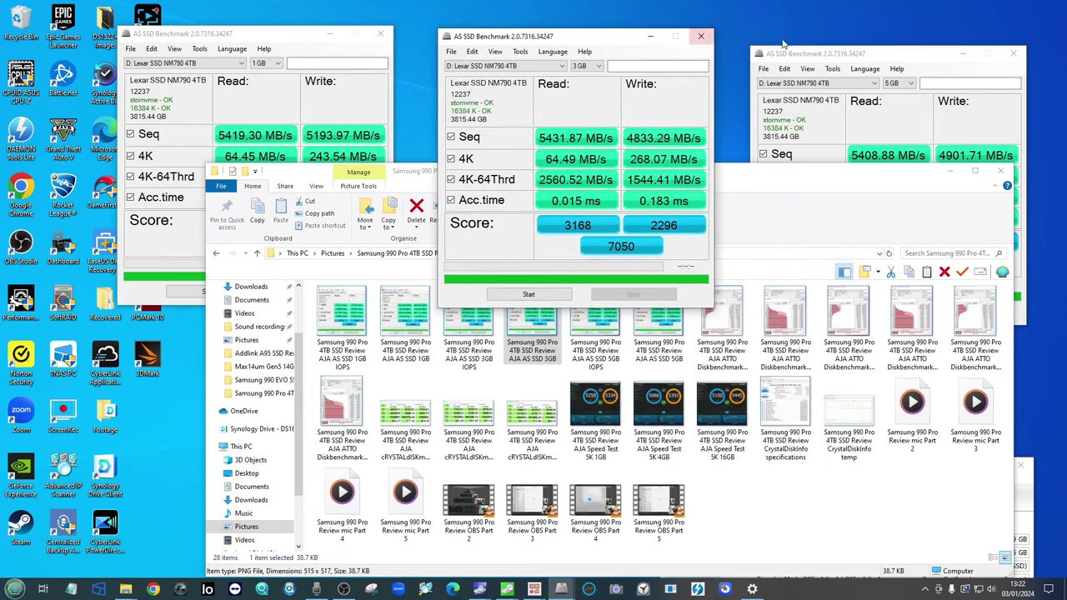
pyautogui.moveTo(835, 58); pyautogui.dragTo(833, 32)
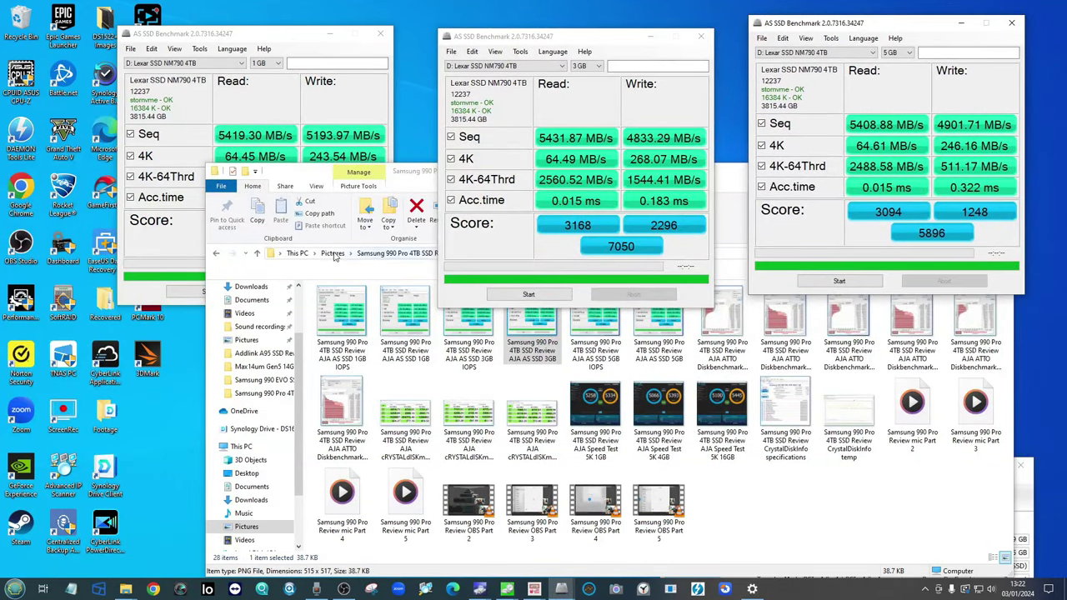
pyautogui.click(333, 253)
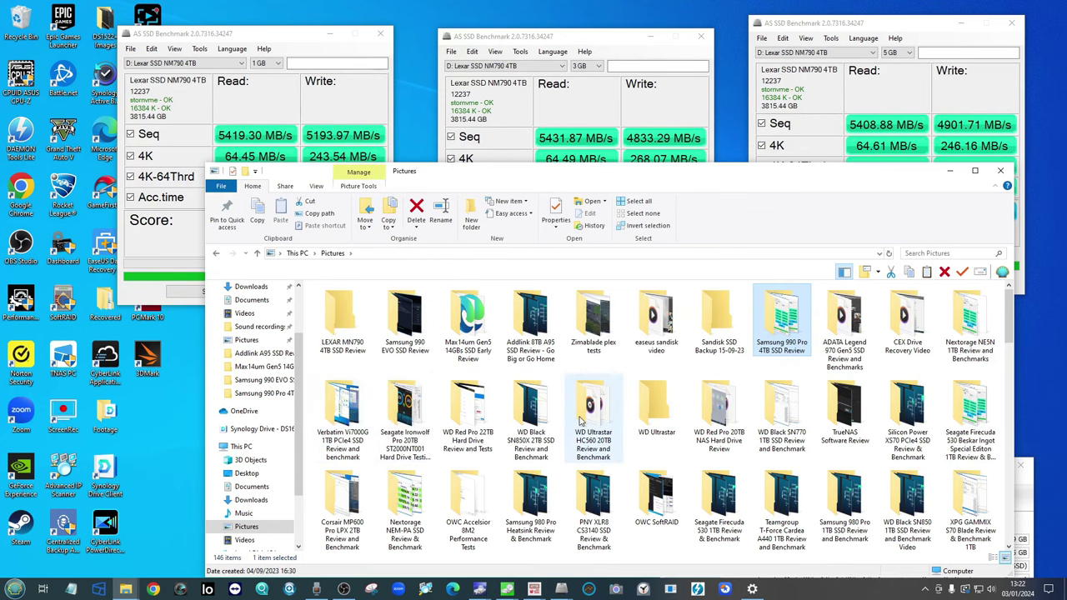
# - Open the Addlink 8TB A95 review folder and its AS SSD 1GB screenshot
pyautogui.scroll(-1, 581, 421)
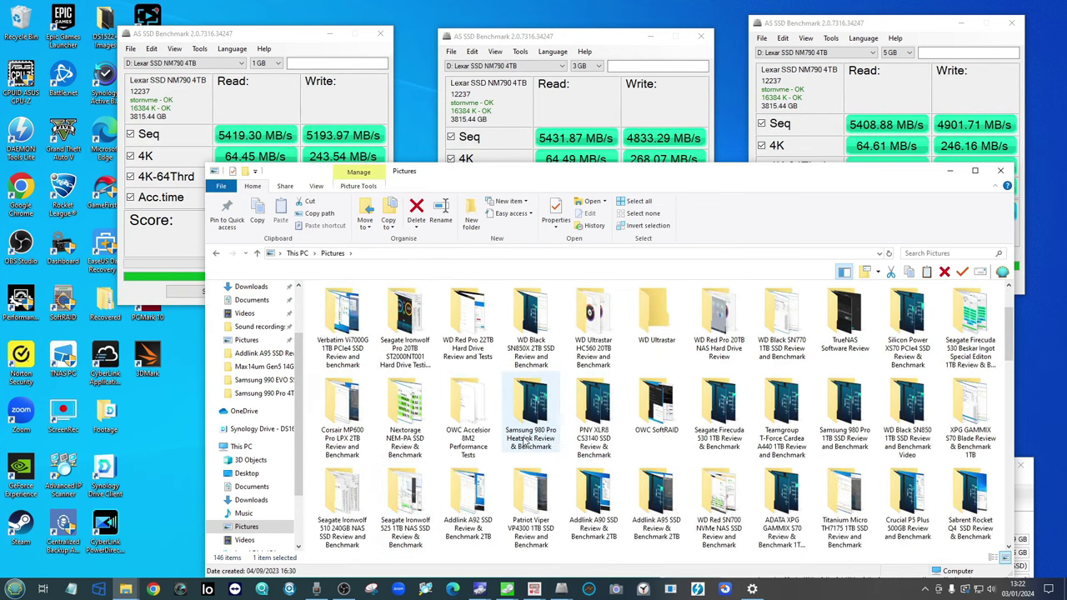
pyautogui.scroll(1, 527, 442)
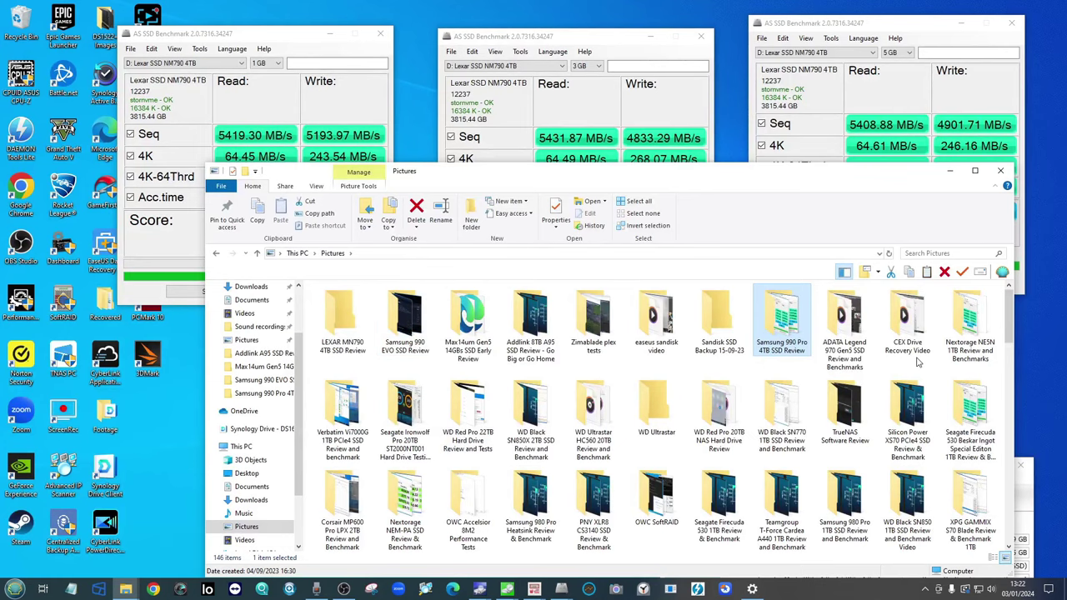
pyautogui.doubleClick(525, 321)
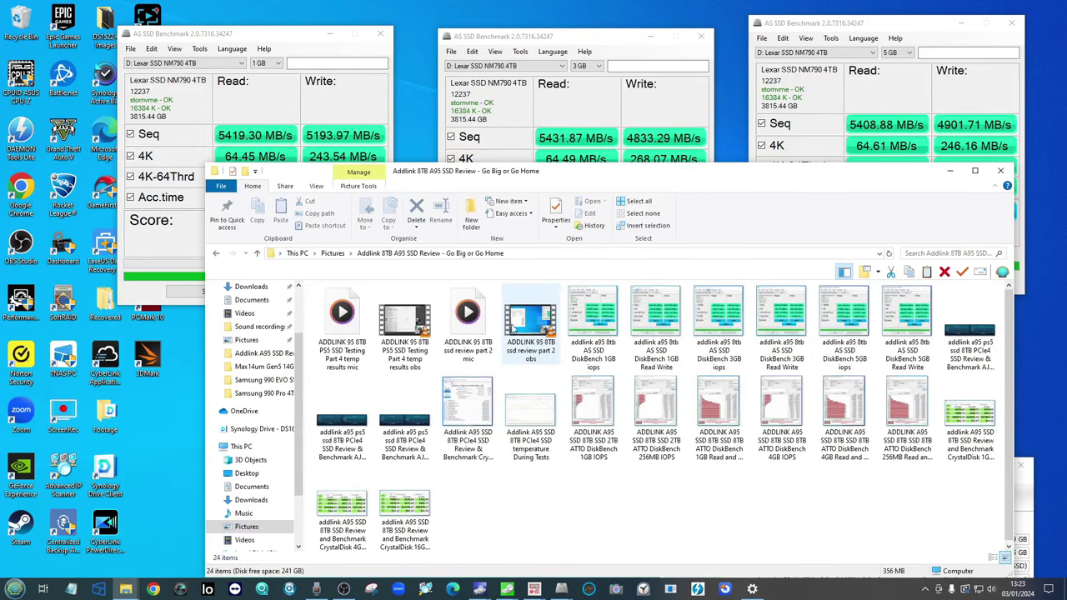
pyautogui.doubleClick(654, 320)
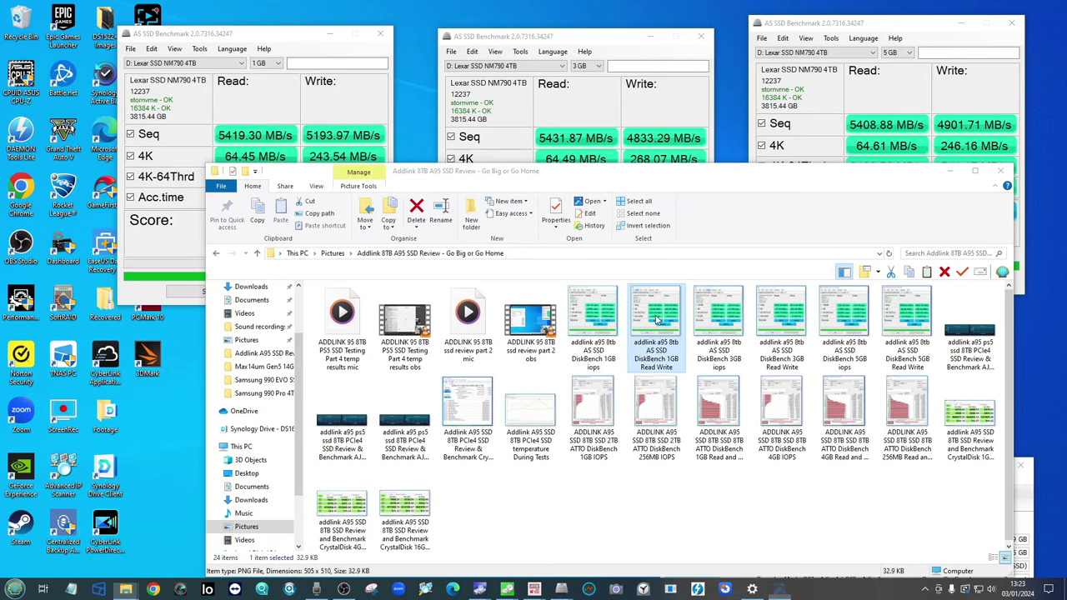
# - Compare the Lexar 1GB result beside it, close it, and open the Addlink CrystalDiskMark 1GiB screenshot
pyautogui.moveTo(296, 233); pyautogui.dragTo(581, 123)
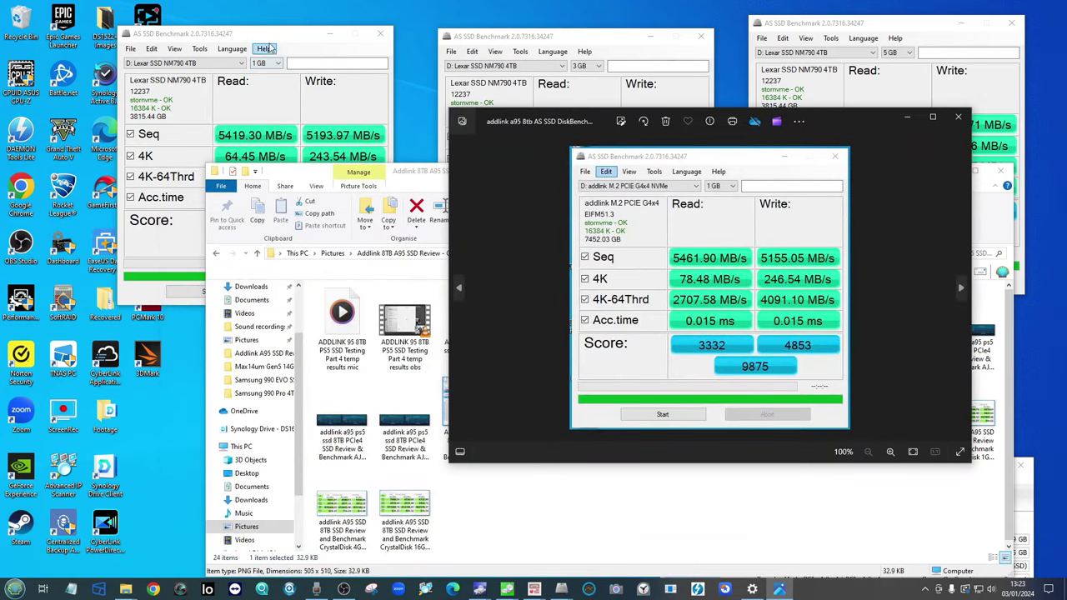
pyautogui.moveTo(269, 37); pyautogui.dragTo(437, 159)
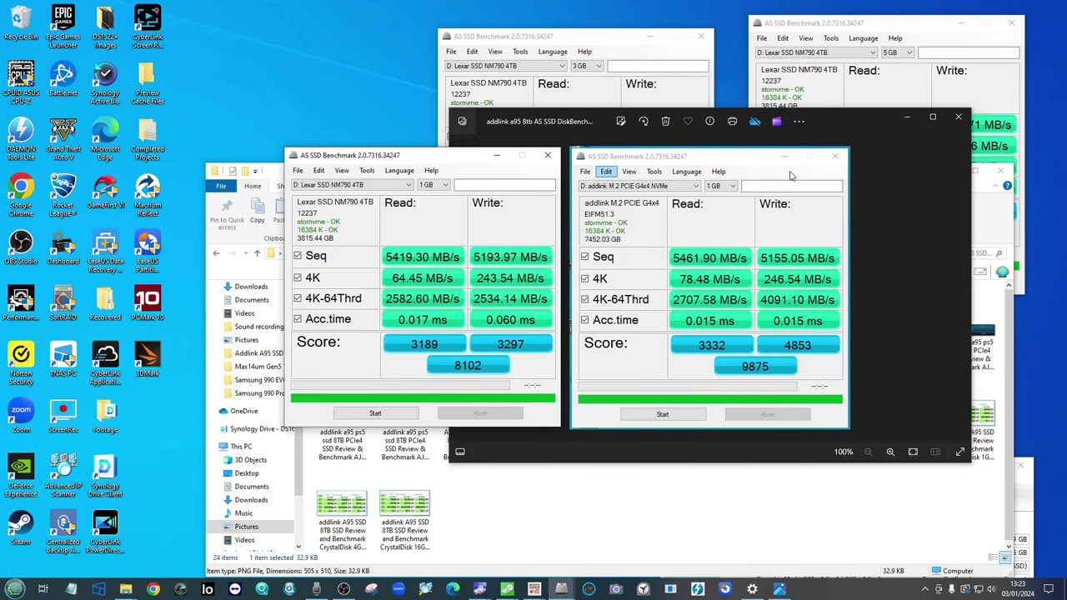
pyautogui.click(958, 117)
pyautogui.moveTo(463, 162); pyautogui.dragTo(304, 46)
pyautogui.click(967, 409)
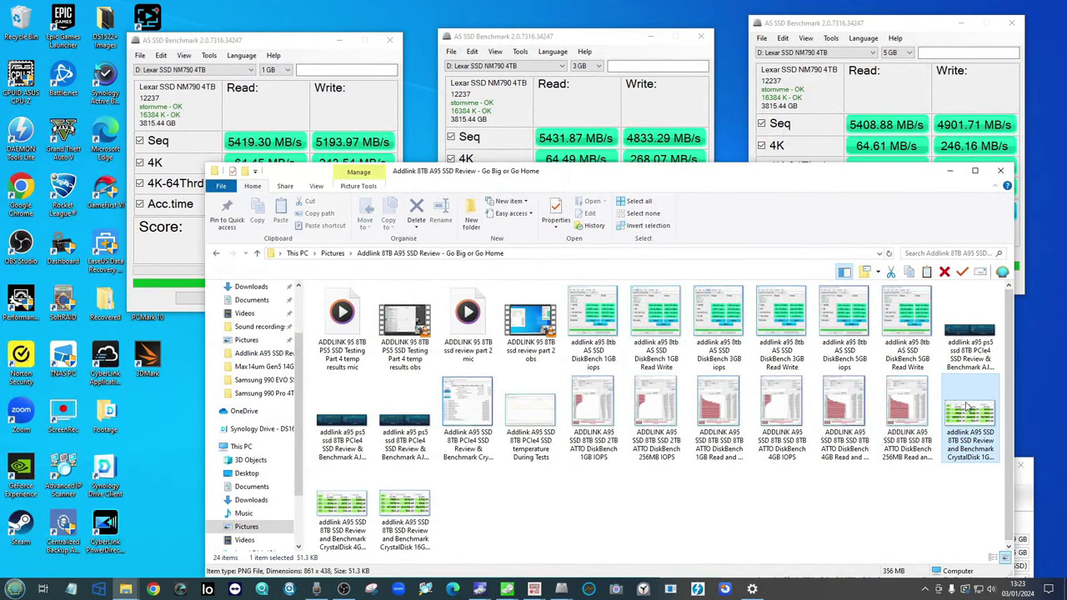
pyautogui.doubleClick(967, 407)
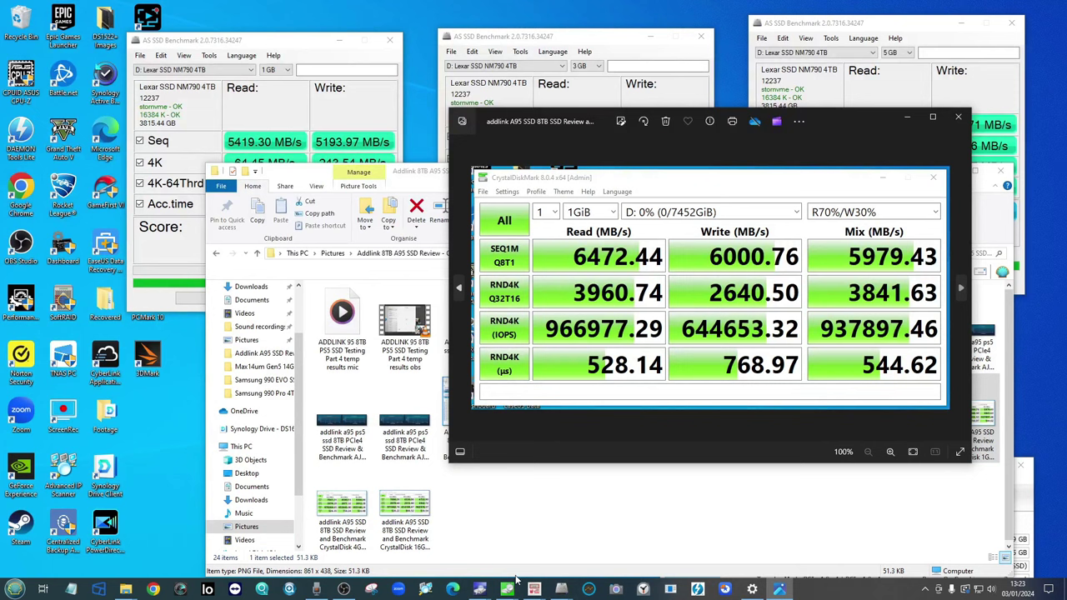
# - Bring up the Lexar CrystalDiskMark results, close the Addlink screenshot, and minimize the Lexar results
pyautogui.moveTo(510, 583)
pyautogui.click(445, 541)
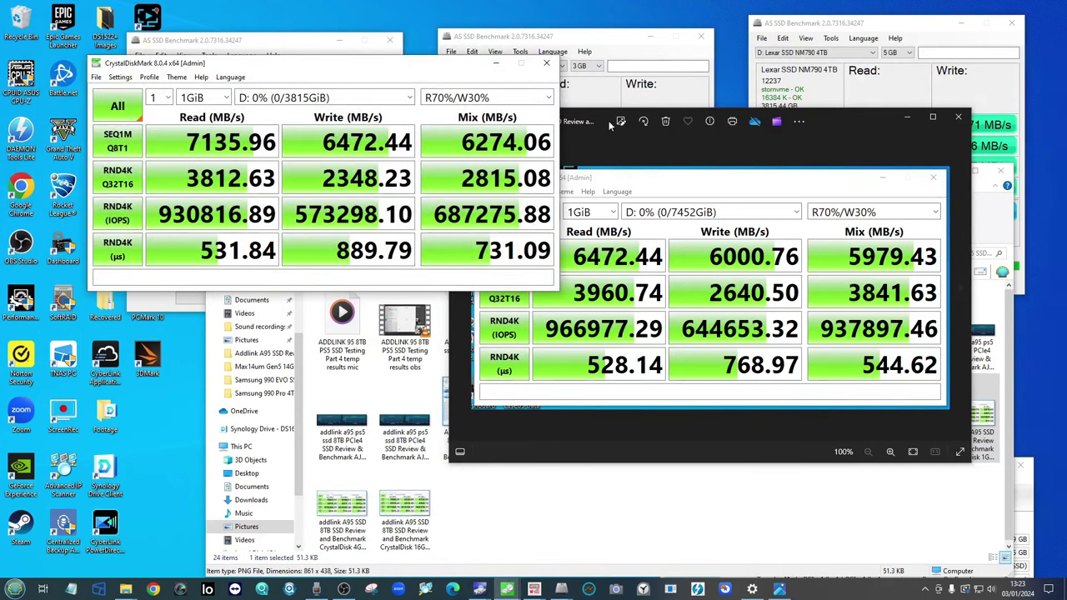
pyautogui.moveTo(610, 124); pyautogui.dragTo(236, 267)
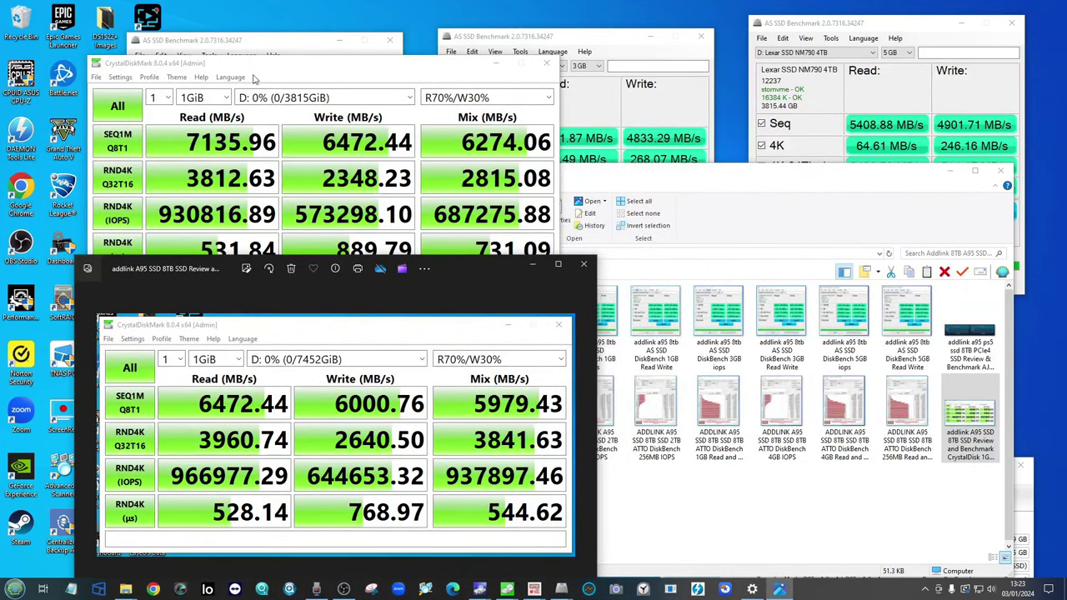
pyautogui.moveTo(266, 72)
pyautogui.mouseDown()
pyautogui.moveTo(508, 43)
pyautogui.moveTo(291, 43)
pyautogui.moveTo(287, 79)
pyautogui.moveTo(274, 86)
pyautogui.mouseUp()
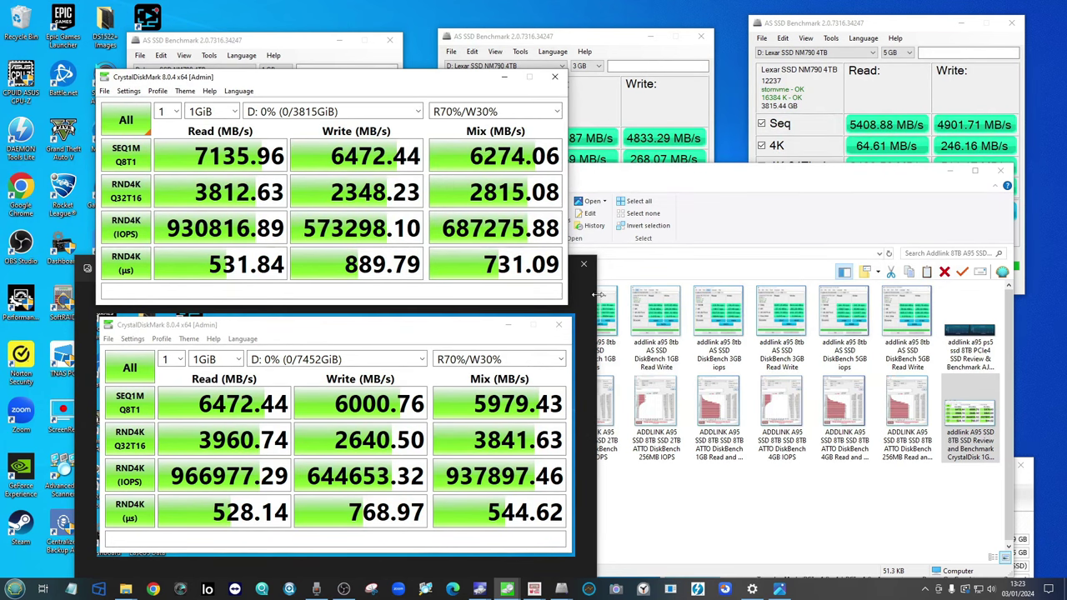
pyautogui.click(583, 263)
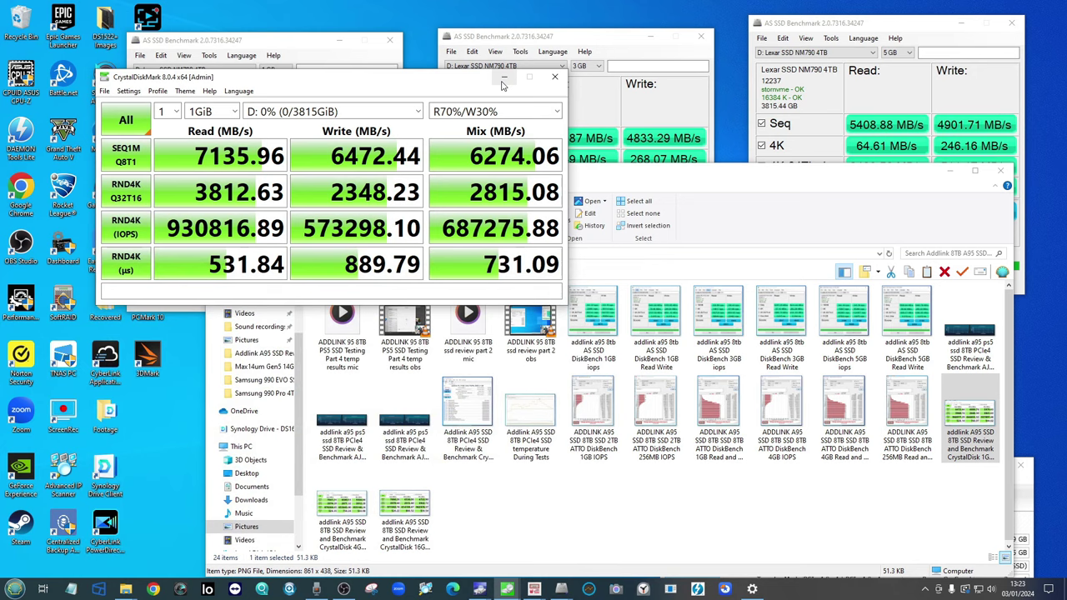
pyautogui.click(503, 78)
# - Move CrystalDiskInfo up to mid-screen and minimize the 3GB, 1GB and 5GB AS SSD results
pyautogui.click(949, 171)
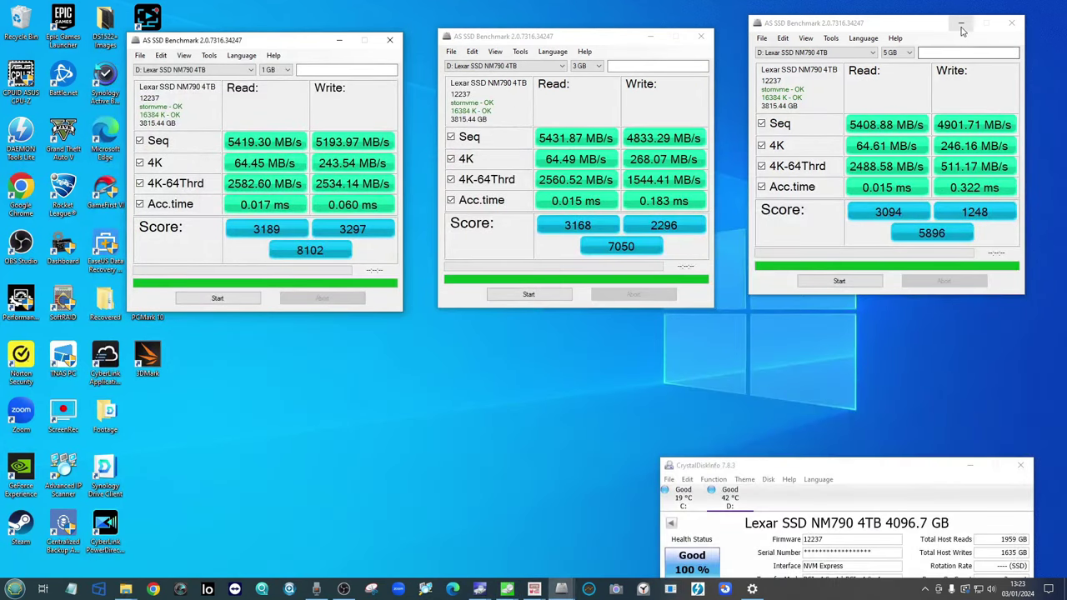
pyautogui.moveTo(825, 469); pyautogui.dragTo(735, 365)
pyautogui.click(653, 39)
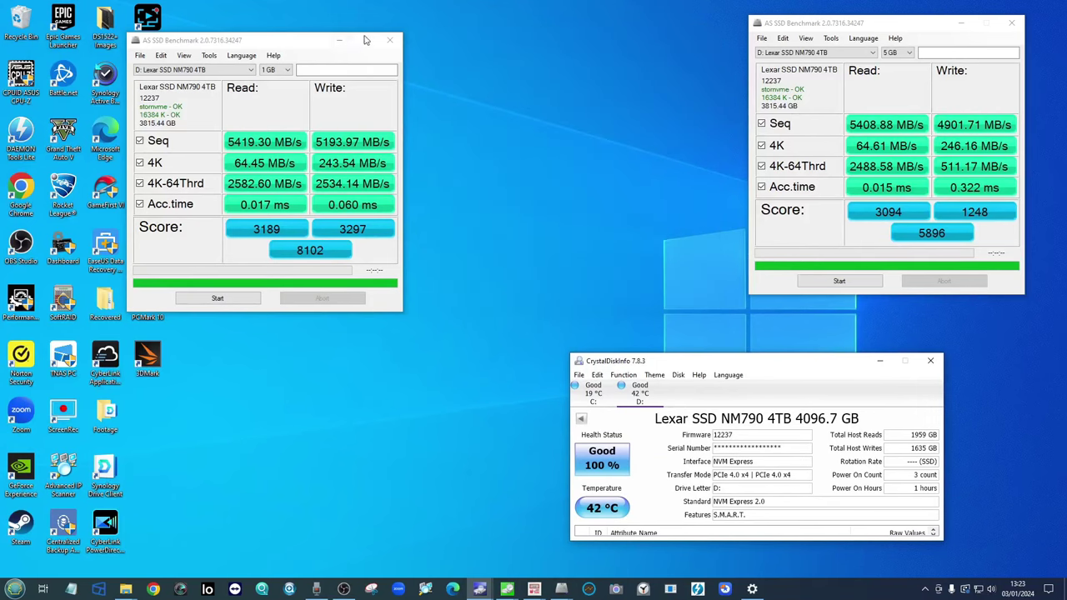
pyautogui.click(339, 40)
pyautogui.click(962, 25)
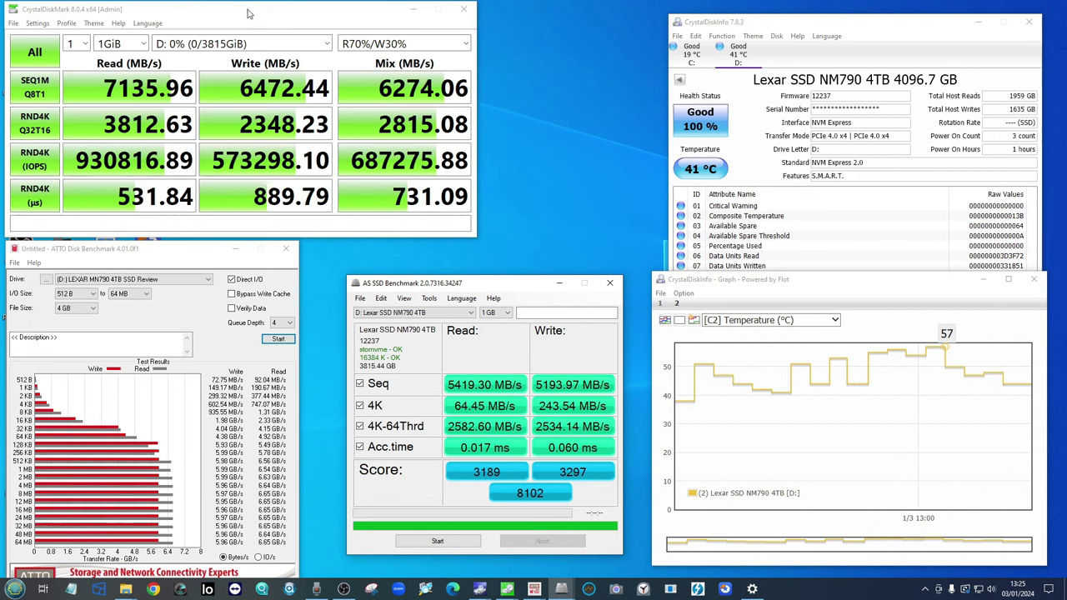
# - Nudge the CrystalDiskMark results into place and shift the temperature graph slightly left
pyautogui.moveTo(247, 13); pyautogui.dragTo(246, 18)
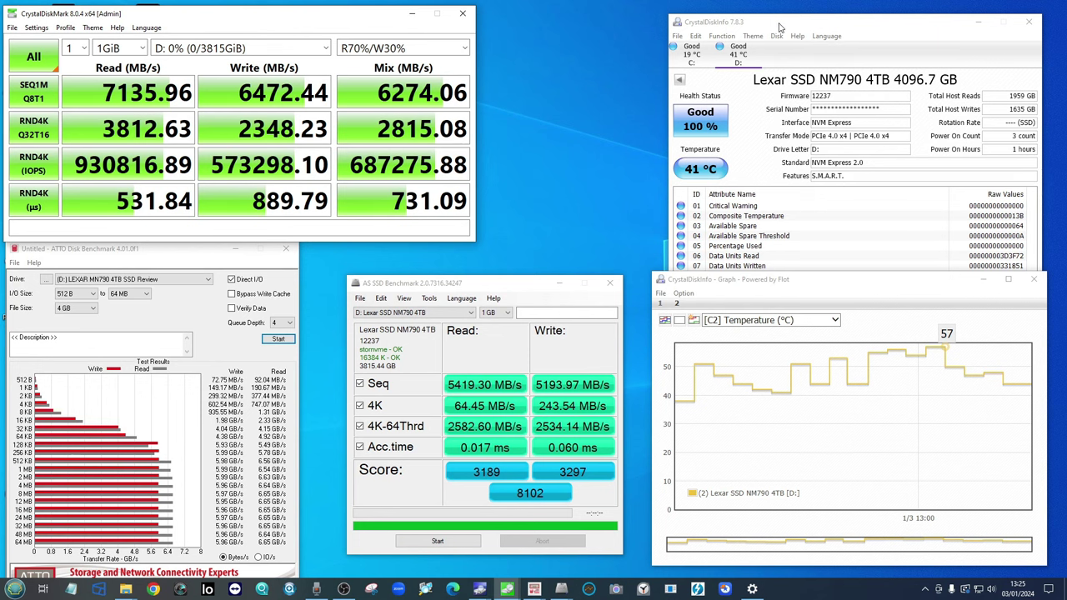
pyautogui.moveTo(779, 27); pyautogui.dragTo(747, 24)
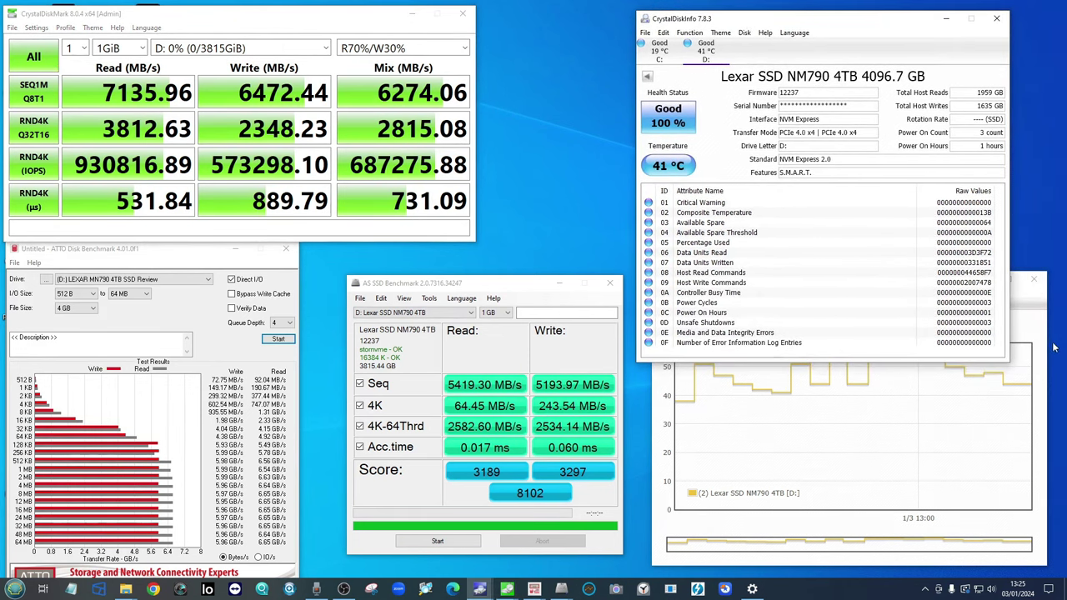
pyautogui.click(886, 326)
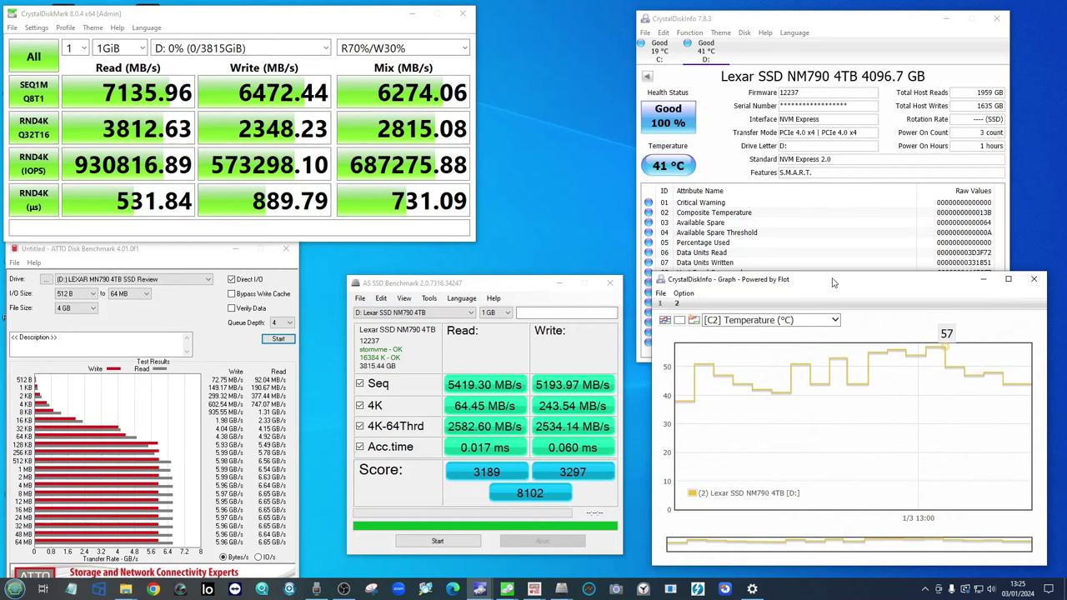
pyautogui.moveTo(832, 282); pyautogui.dragTo(825, 285)
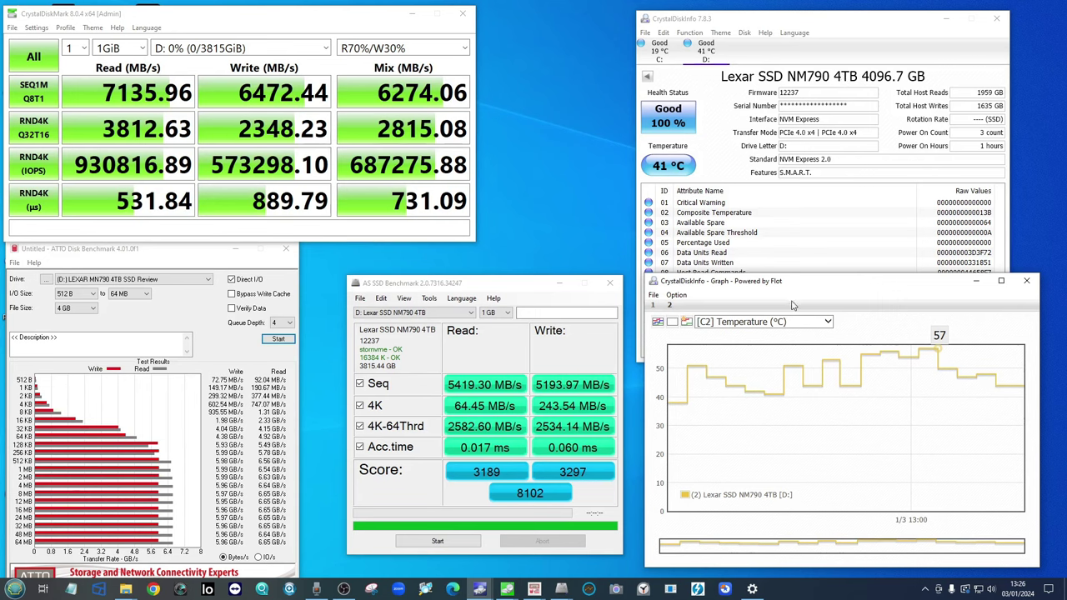
pyautogui.moveTo(784, 284); pyautogui.dragTo(771, 292)
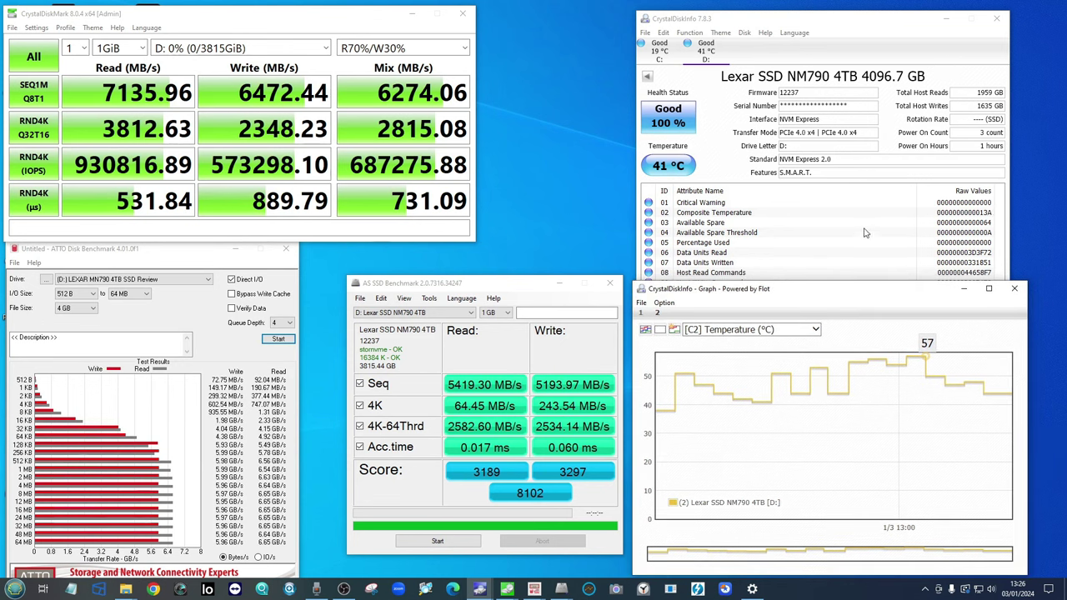
# - Nudge the AS SSD result and graph, then raise CrystalDiskInfo's details in front
pyautogui.moveTo(593, 285); pyautogui.dragTo(573, 280)
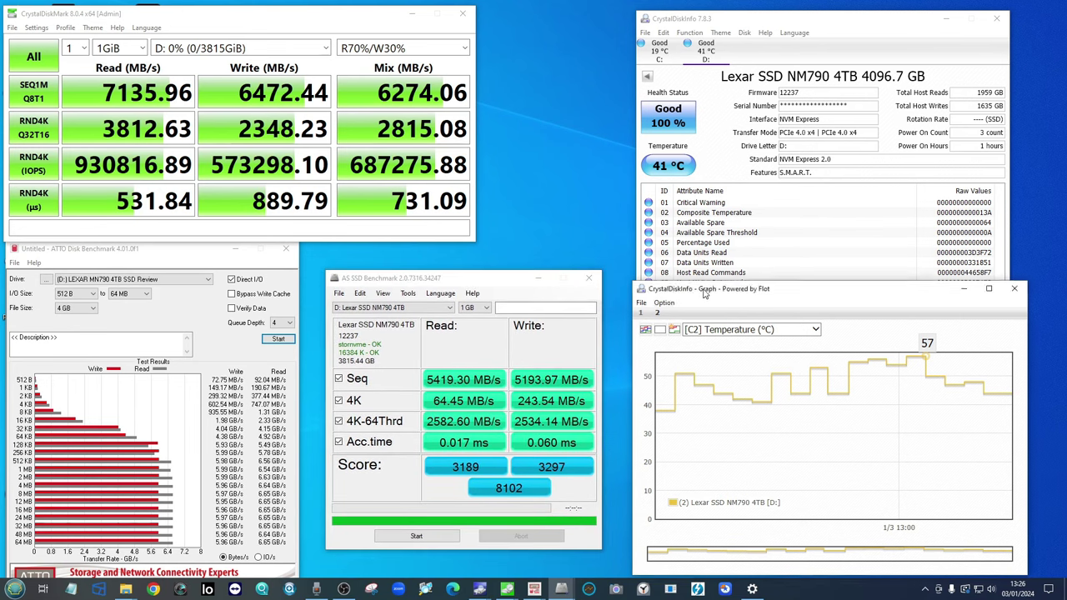
pyautogui.moveTo(704, 292); pyautogui.dragTo(690, 311)
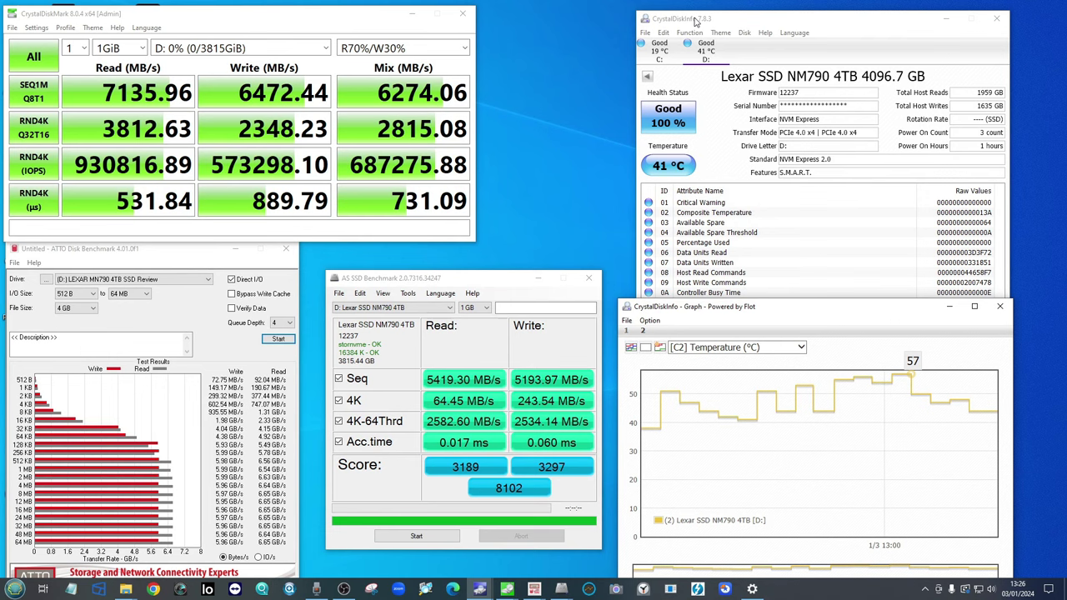
pyautogui.moveTo(695, 20); pyautogui.dragTo(714, 27)
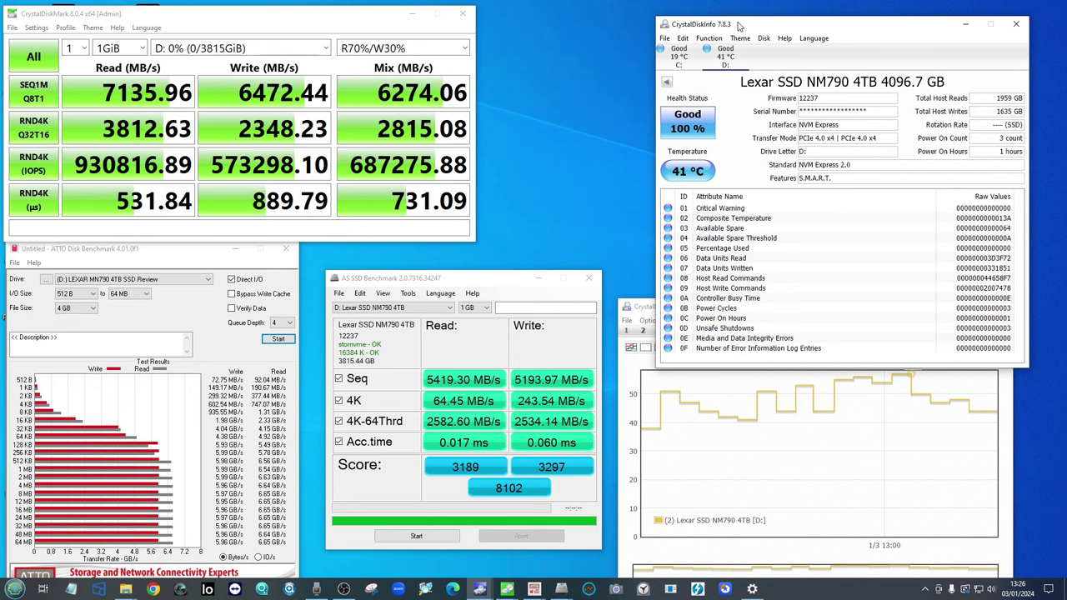
pyautogui.moveTo(738, 26); pyautogui.dragTo(735, 25)
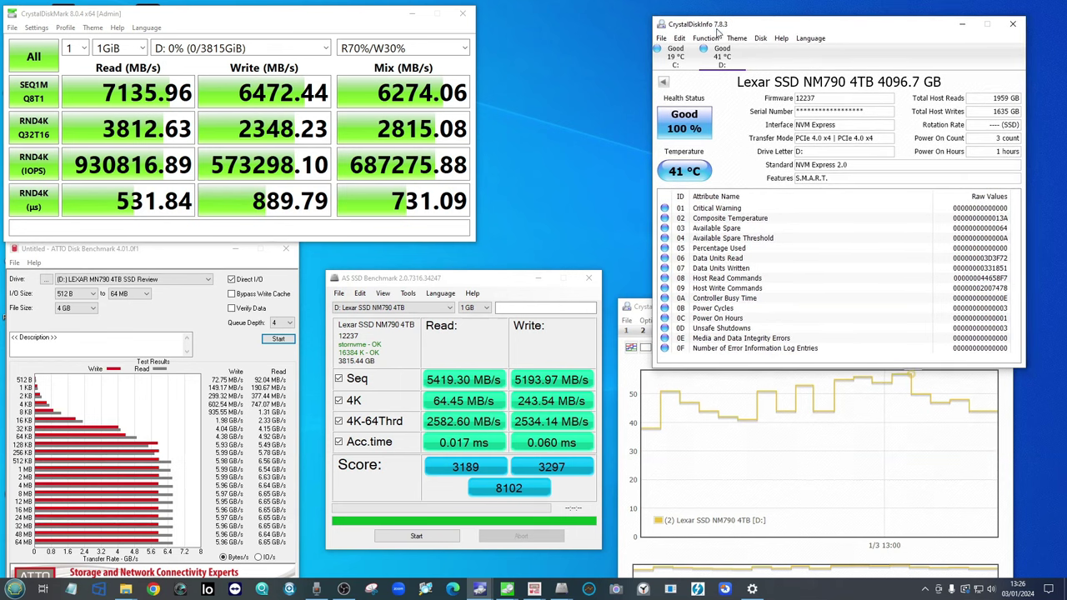